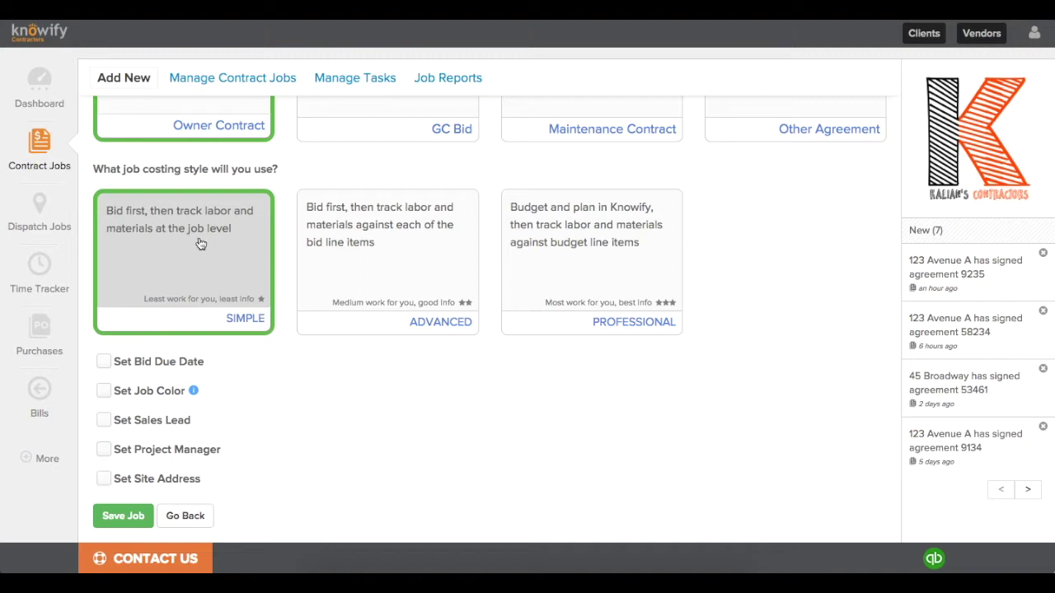
Step: Compare the Advanced and Professional costing cards, then choose Simple job costing for the new job
click(356, 265)
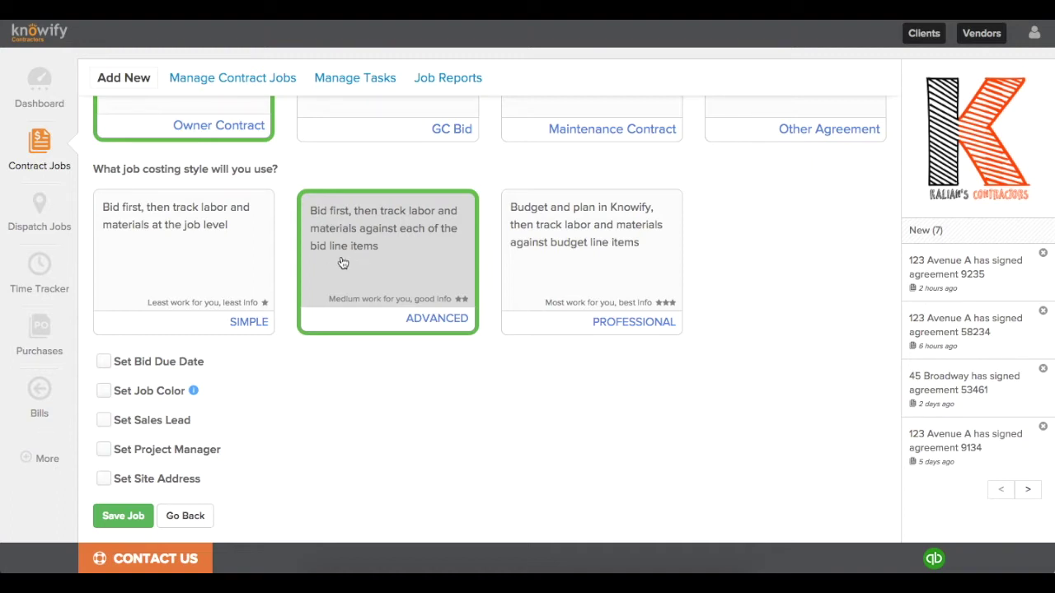
click(574, 273)
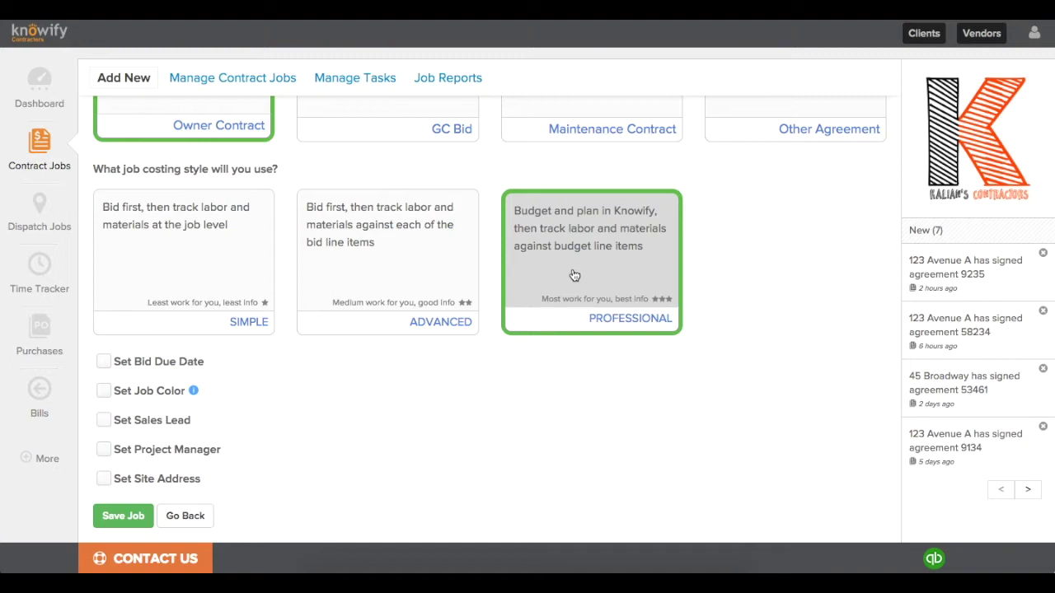
click(236, 292)
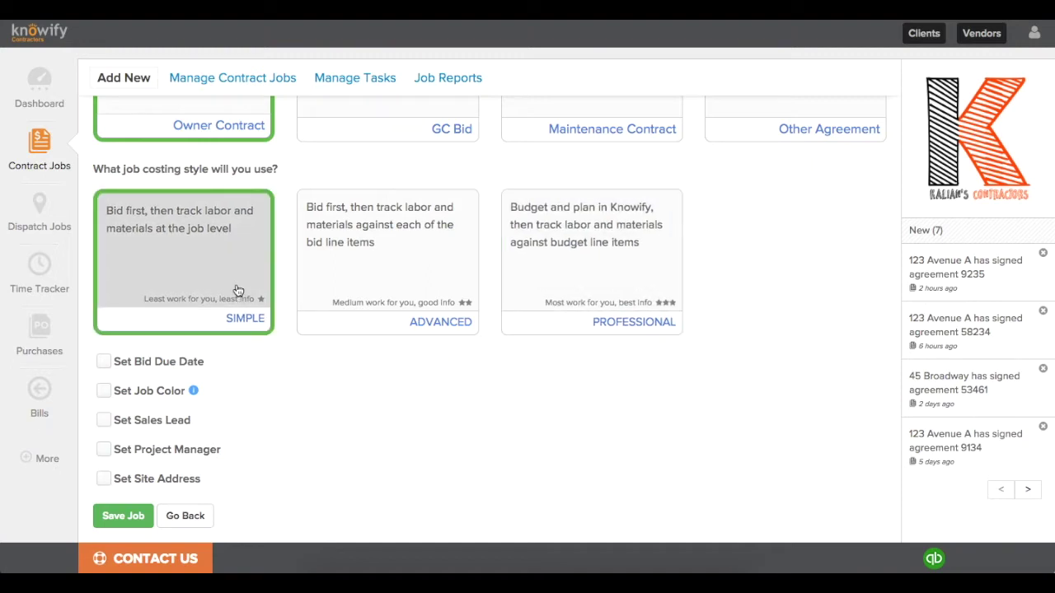
Step: Save the new Simple-costing job and scroll down to its owner contract
click(125, 513)
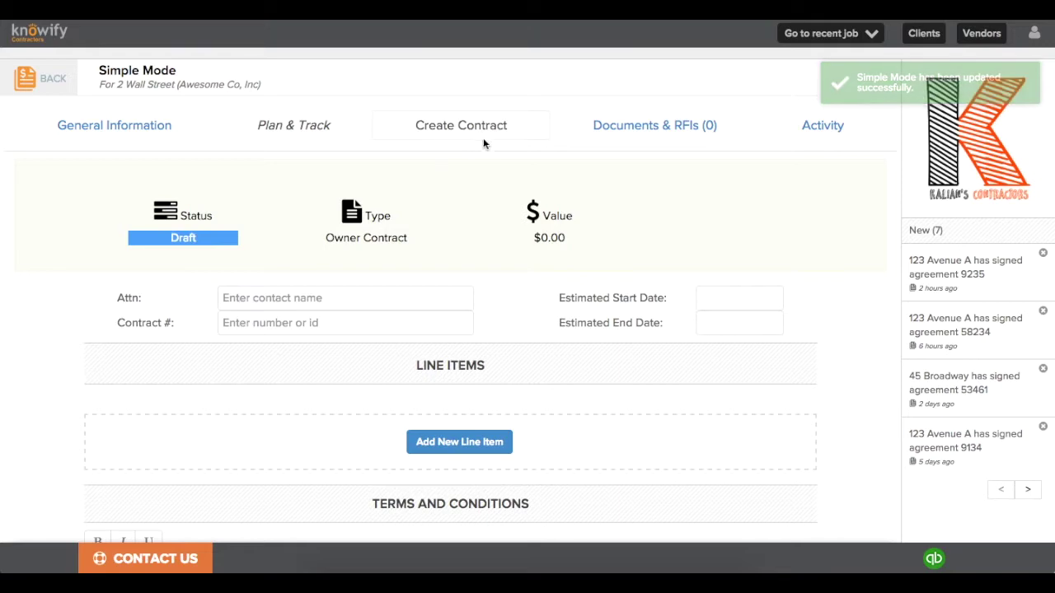
click(295, 127)
click(295, 128)
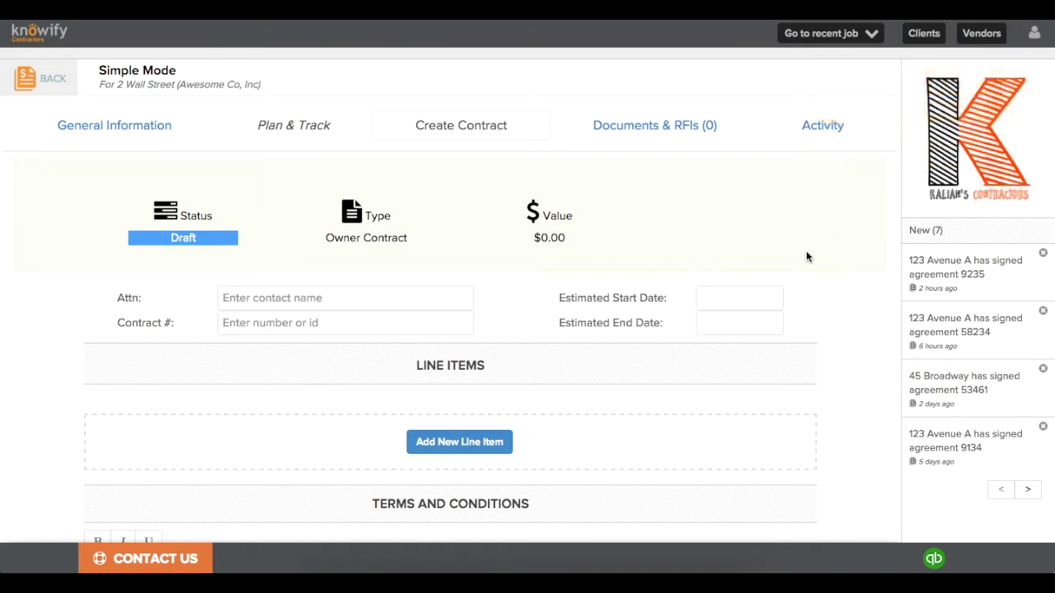
scroll(806, 252, down, 1)
scroll(806, 256, down, 1)
Step: Fill in the contract's Attn contact, contract number 5678, and dates June 8 to June 30, 2016
click(415, 169)
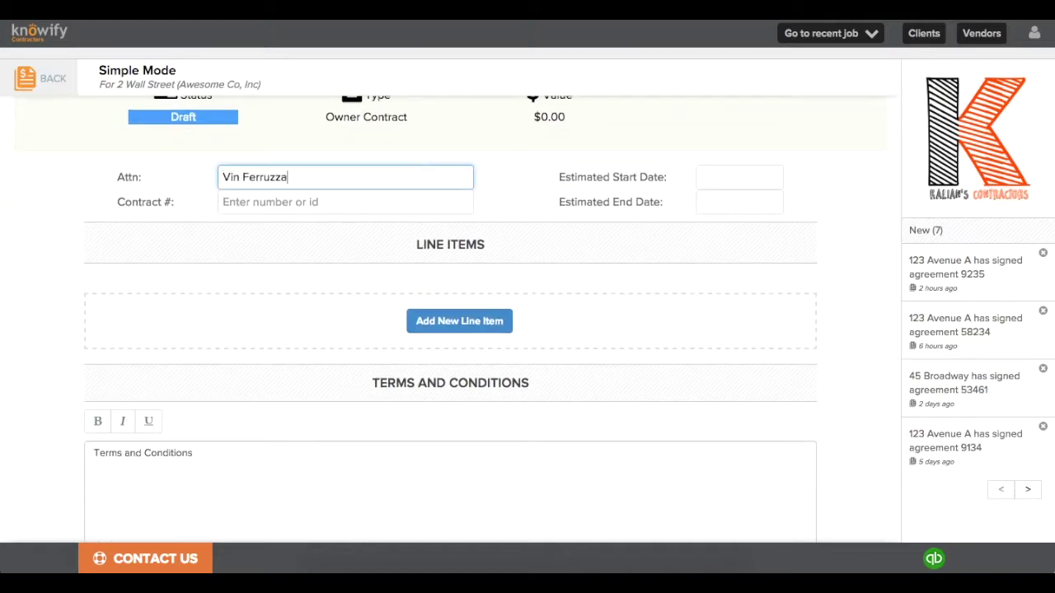
key(Tab)
text(5678)
click(740, 177)
click(603, 194)
click(629, 269)
scroll(631, 266, down, 2)
Step: Add contract line items Labor $1,000, Materials $2,300 and Contingency $500
click(485, 186)
click(394, 173)
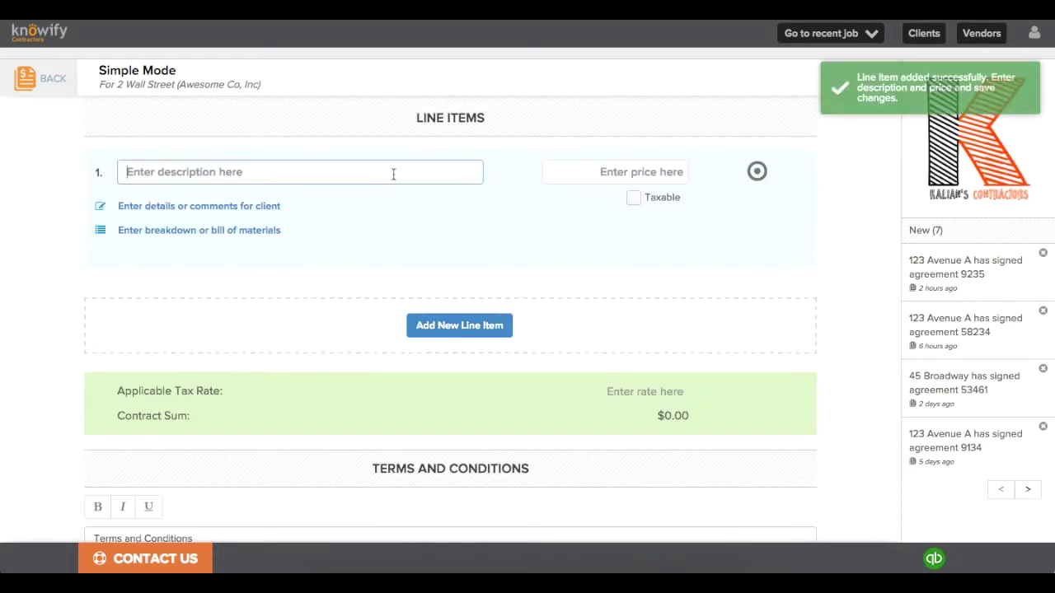
text(Labor)
key(Tab)
text(1000)
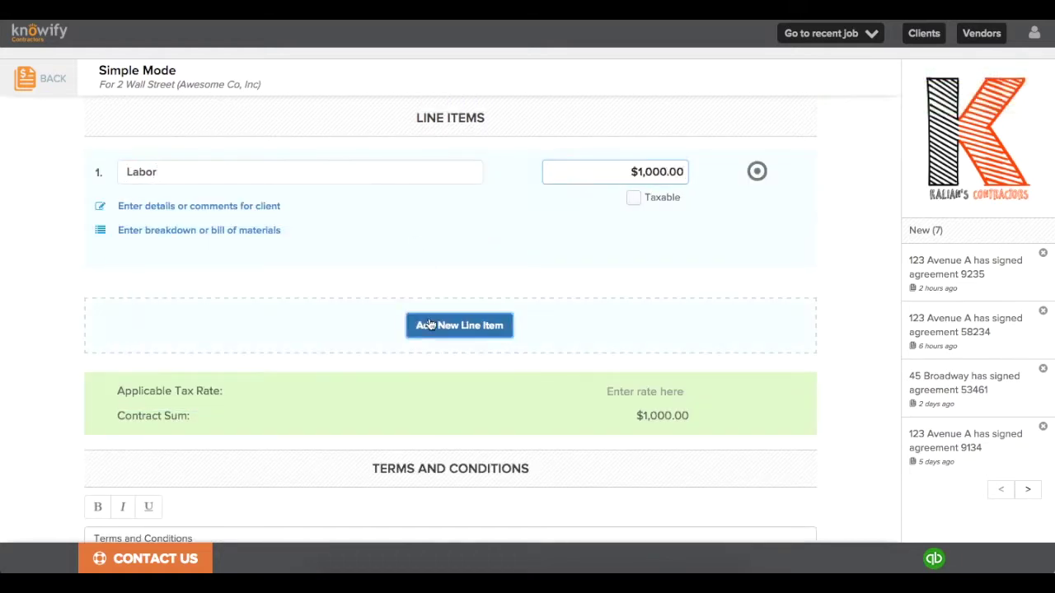
click(459, 325)
click(307, 297)
text(Materials)
key(Tab)
text(2300)
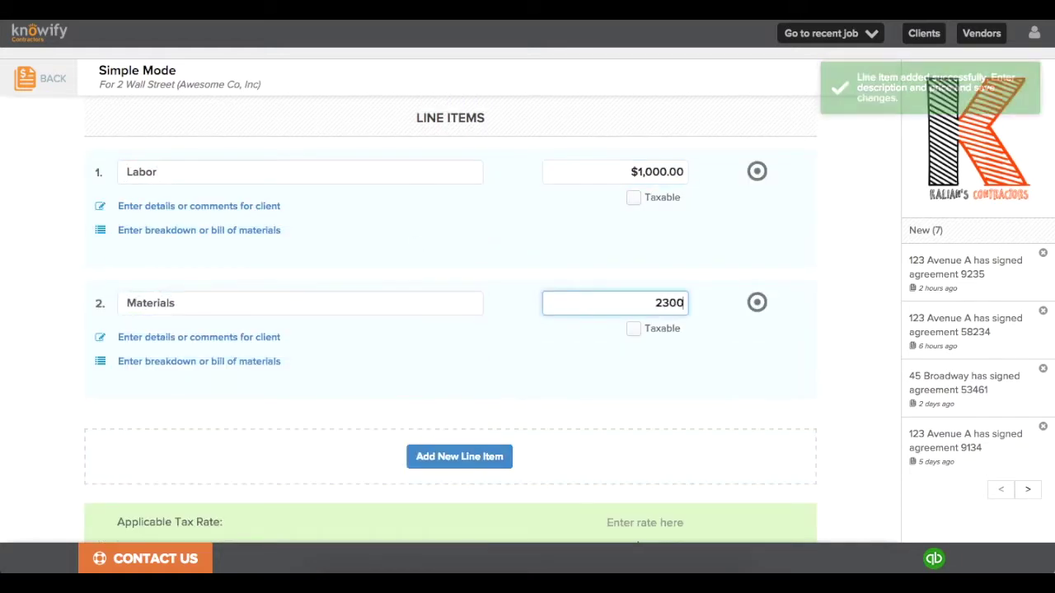
click(418, 456)
text(Contingency)
key(Tab)
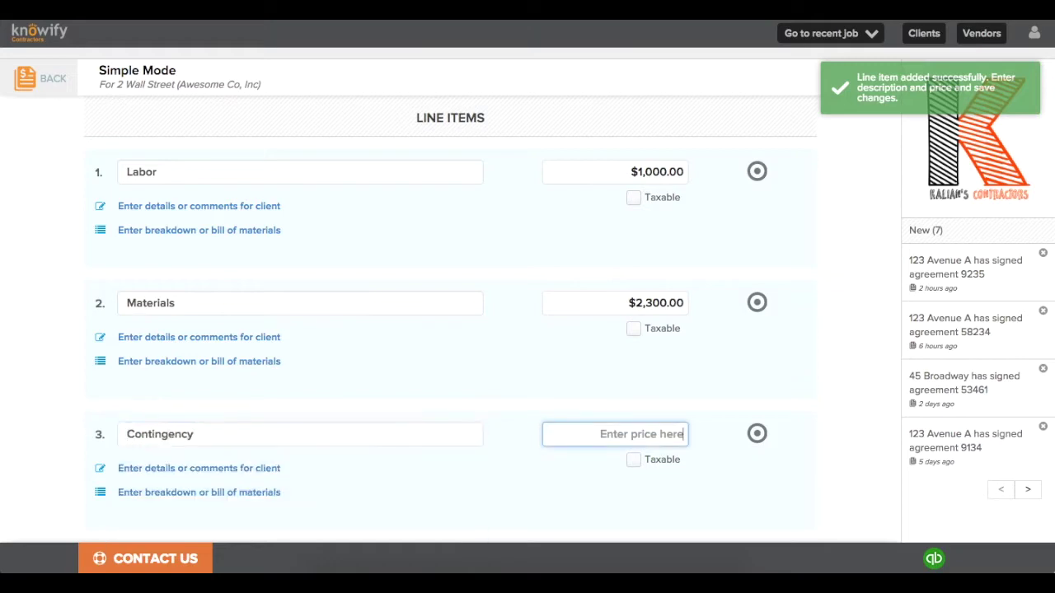
text(500)
Step: Make the owner contract active and dismiss the confirmation message
scroll(434, 420, down, 1)
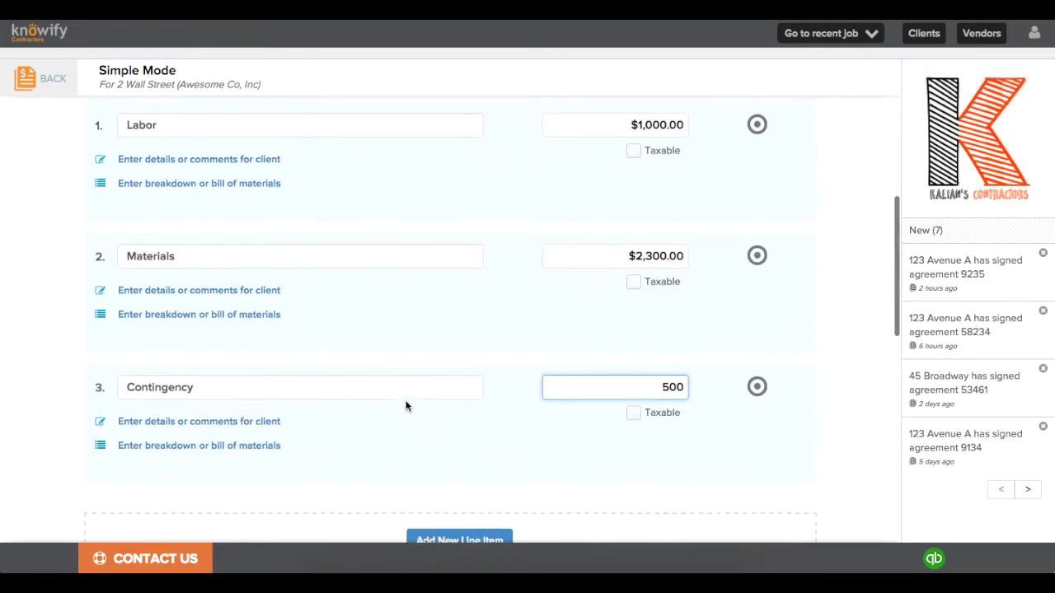
scroll(372, 393, down, 8)
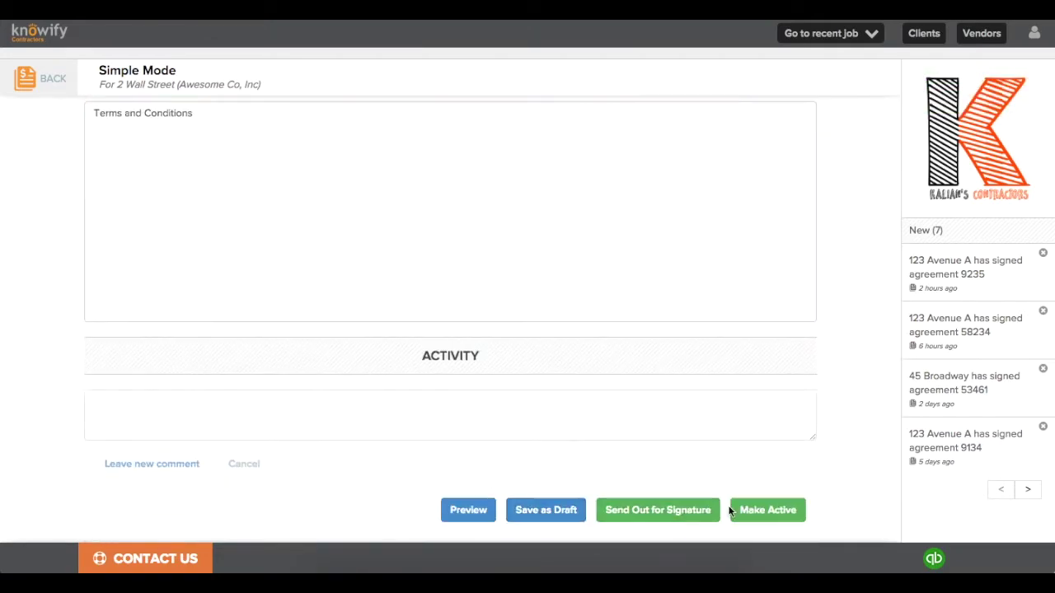
click(746, 509)
click(628, 228)
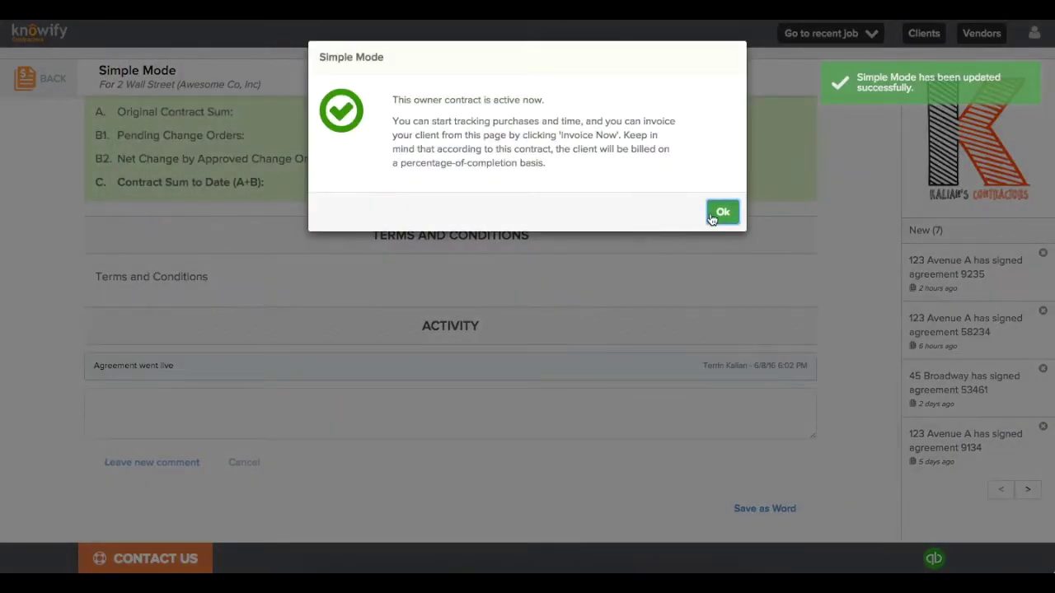
click(714, 213)
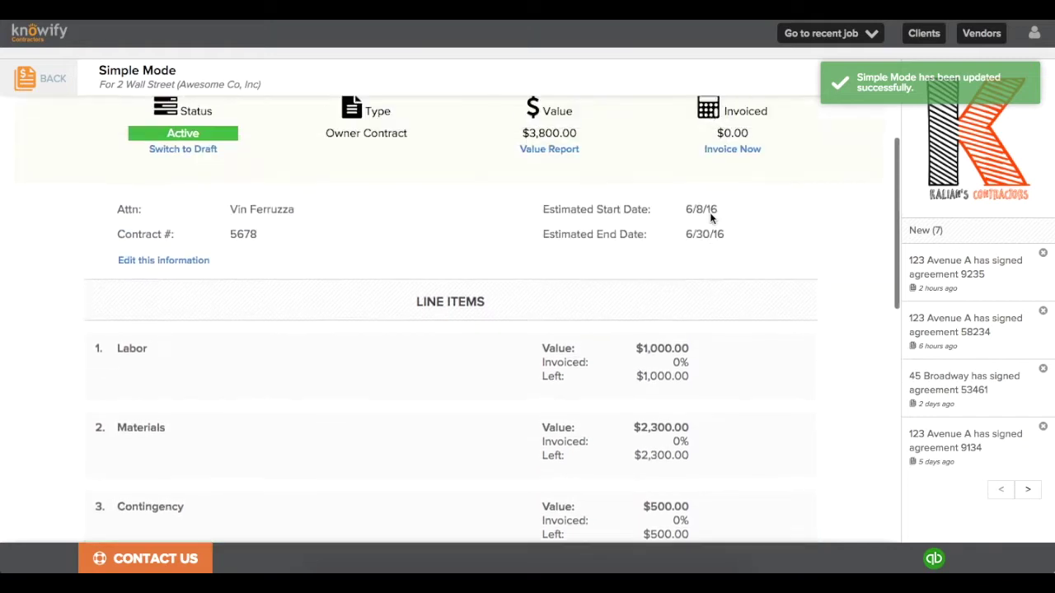
Step: In Plan & Track, schedule the Labor and Materials phase from 6/8/16 to 6/30/16
click(307, 128)
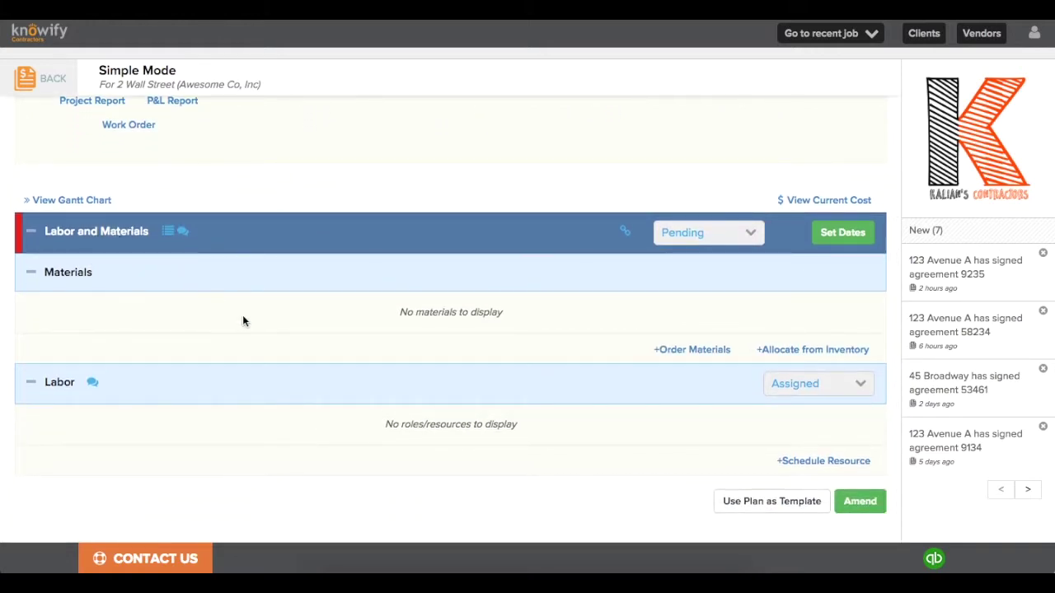
click(832, 238)
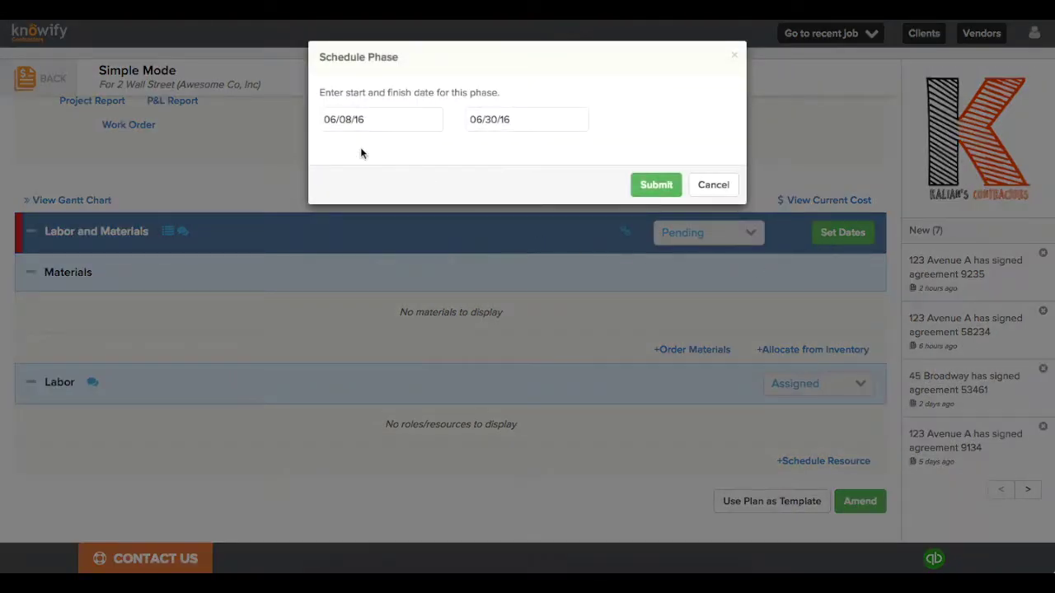
click(653, 184)
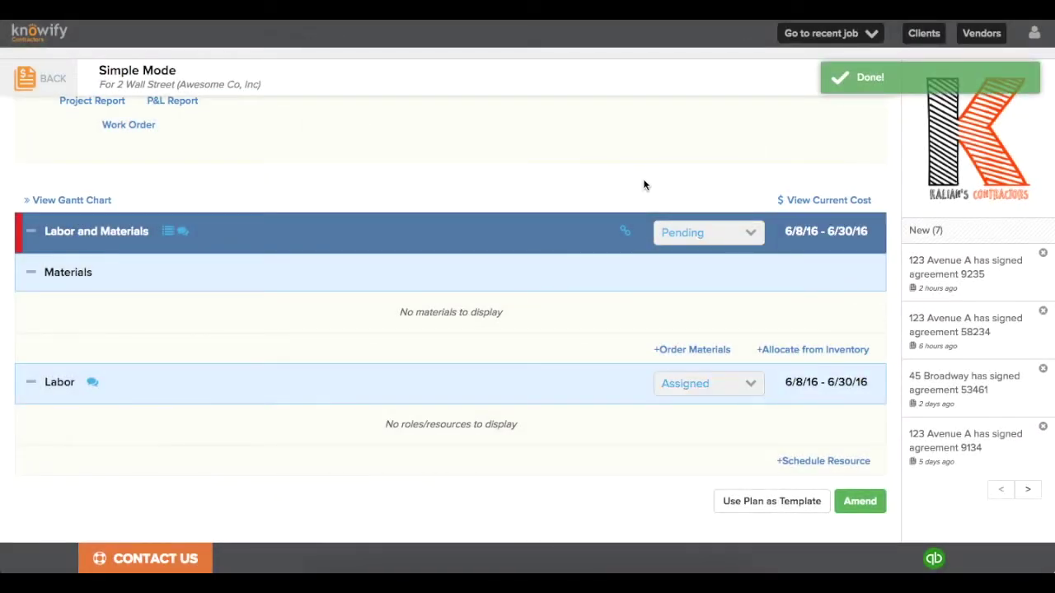
Step: Allocate 123 Lumber 2x4 - 8' Stud and 89 OSB - 4x8 Sheet from inventory to Labor and Materials
click(761, 355)
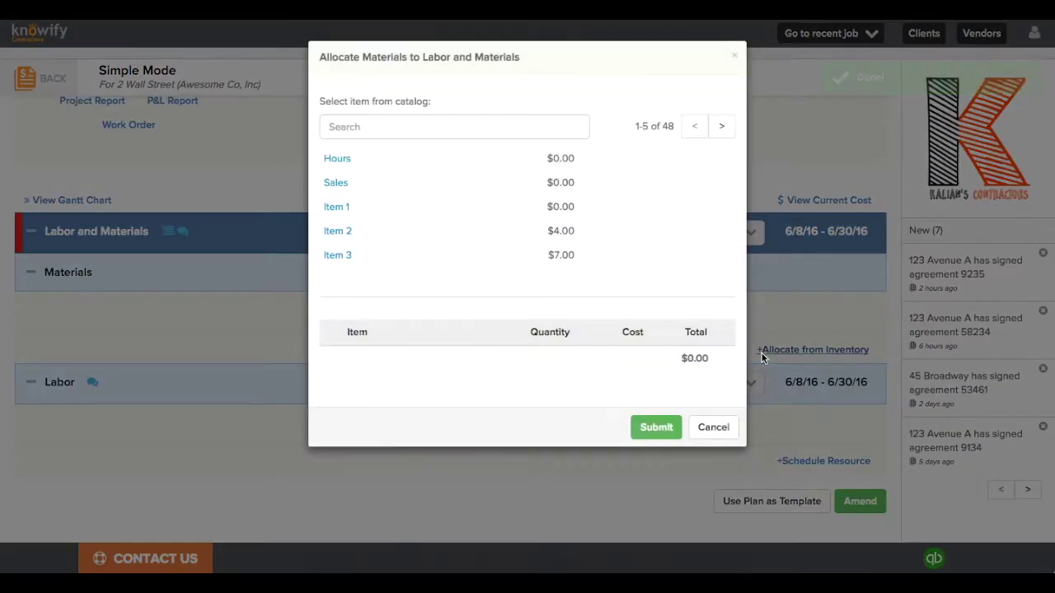
click(722, 128)
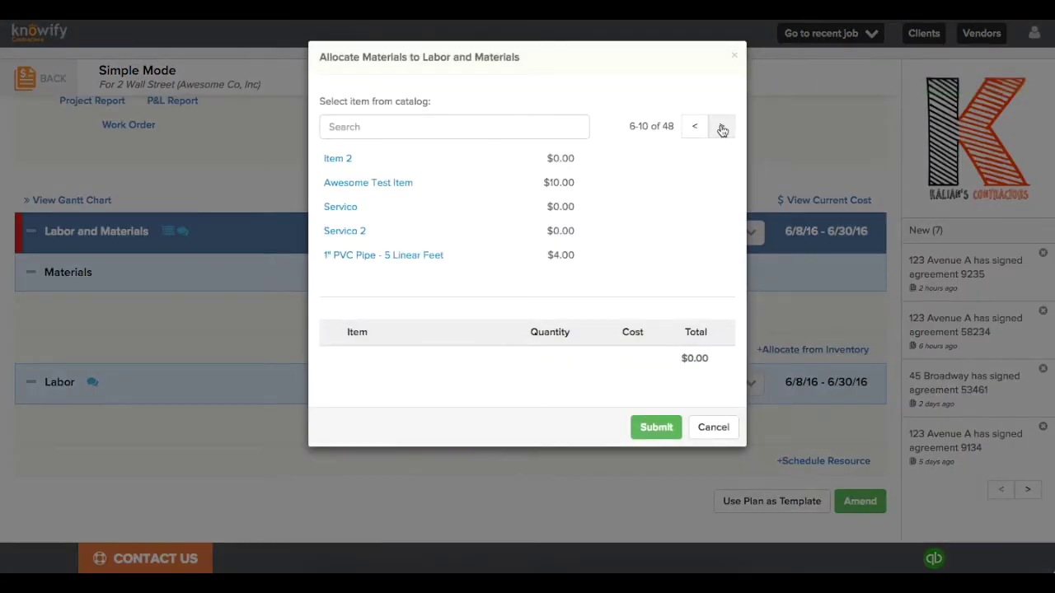
click(722, 128)
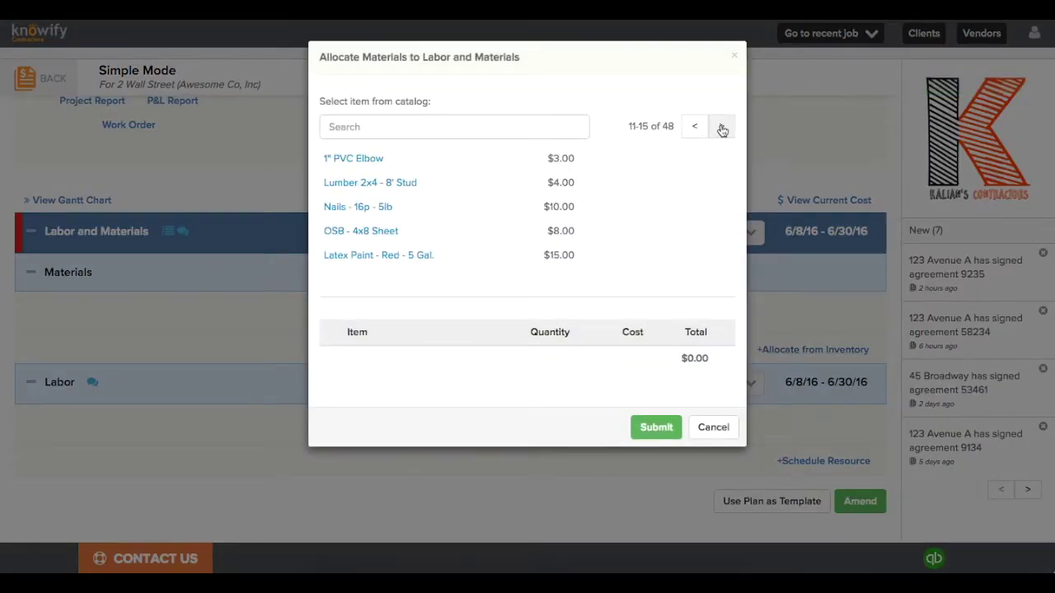
click(387, 187)
drag(551, 362, 521, 361)
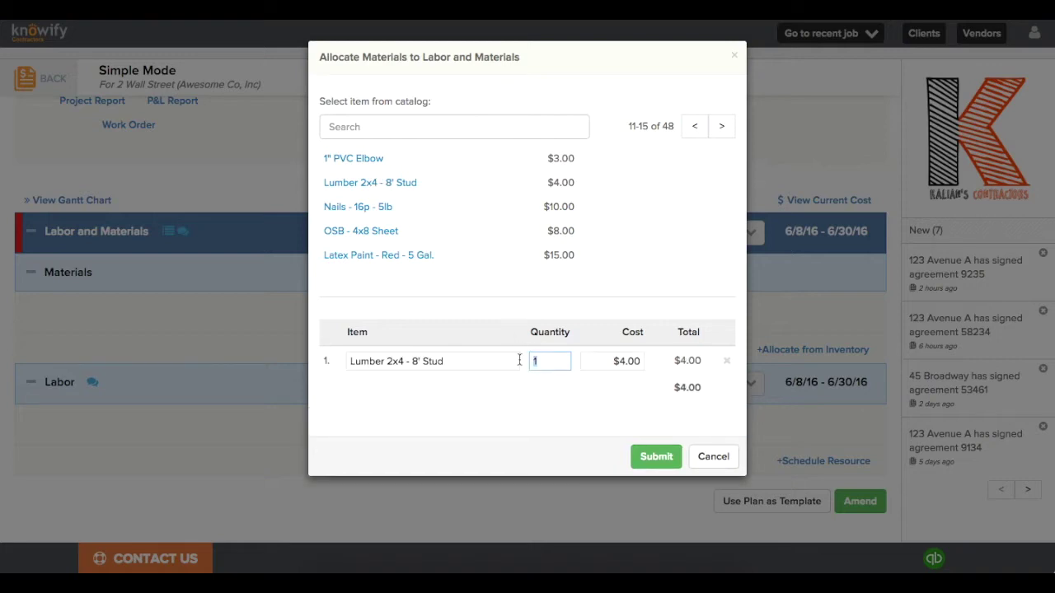
text(123)
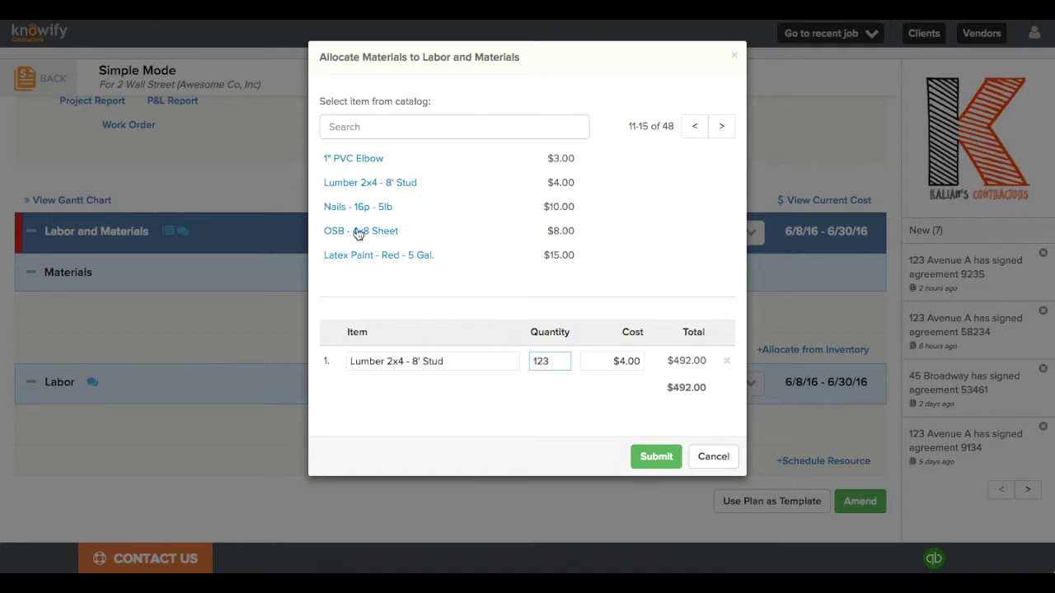
click(360, 231)
drag(554, 397, 512, 389)
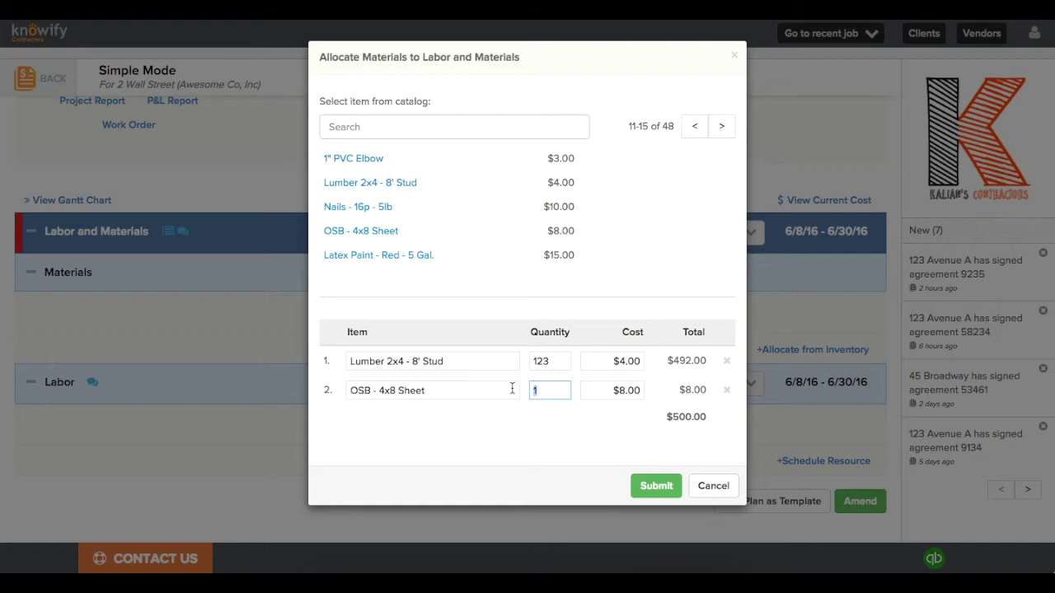
text(89)
click(674, 488)
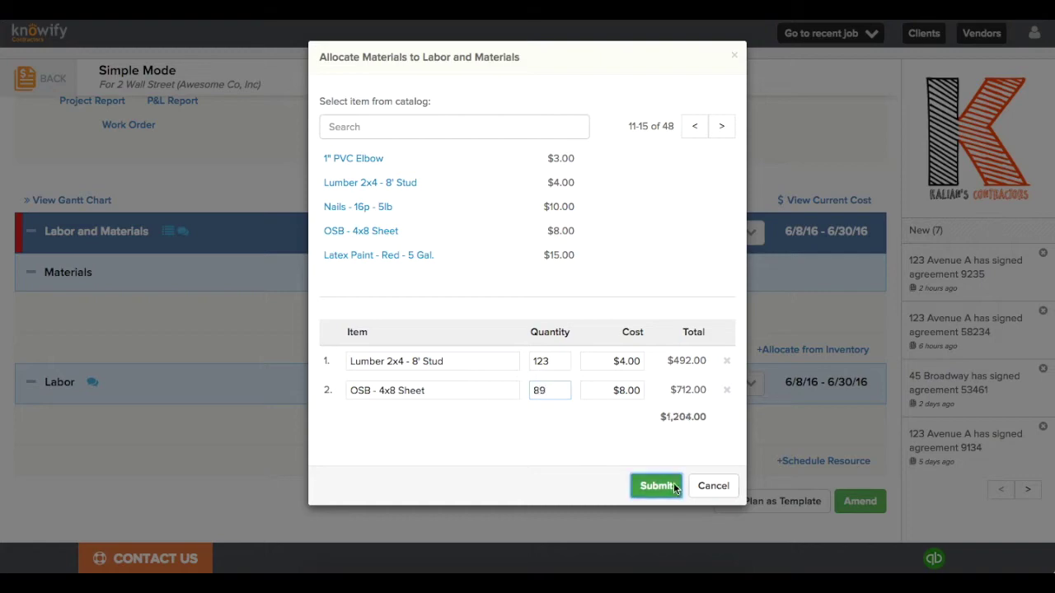
scroll(673, 486, down, 1)
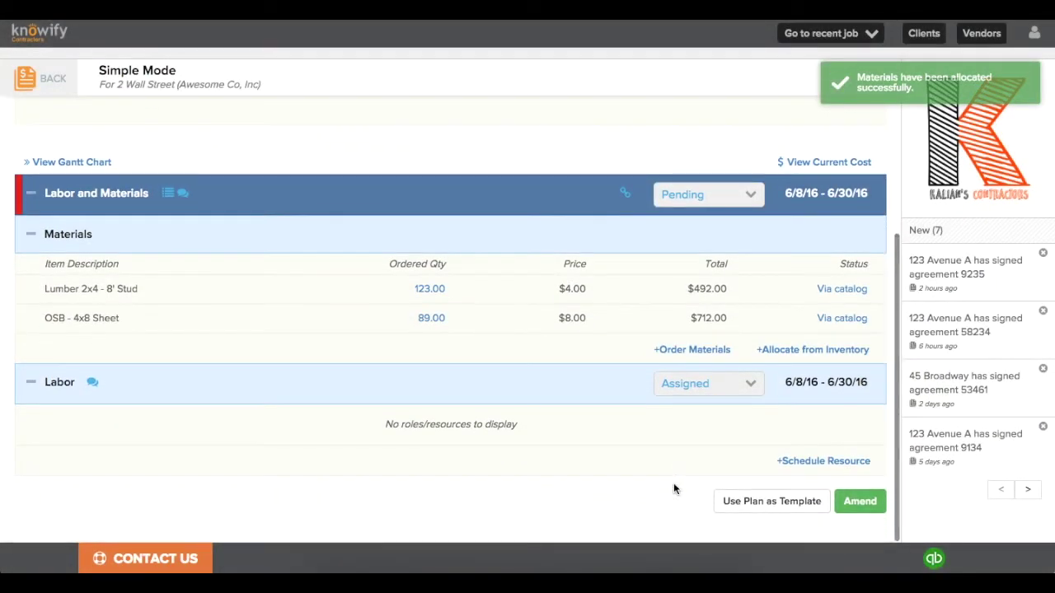
scroll(673, 488, up, 5)
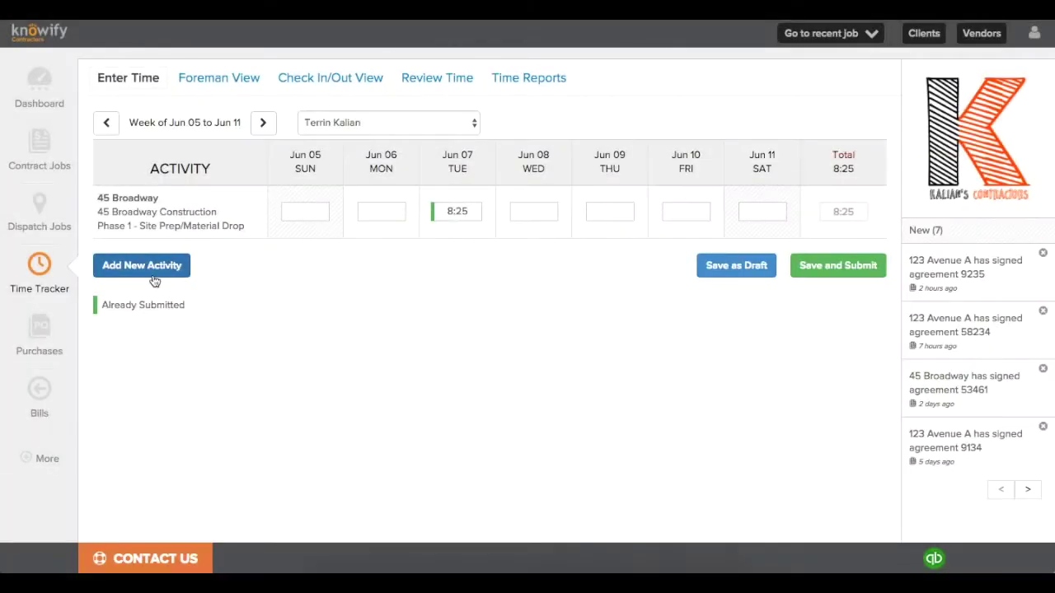
Step: Add a timesheet activity row for the Simple Mode job's Labor and Materials phase
click(152, 275)
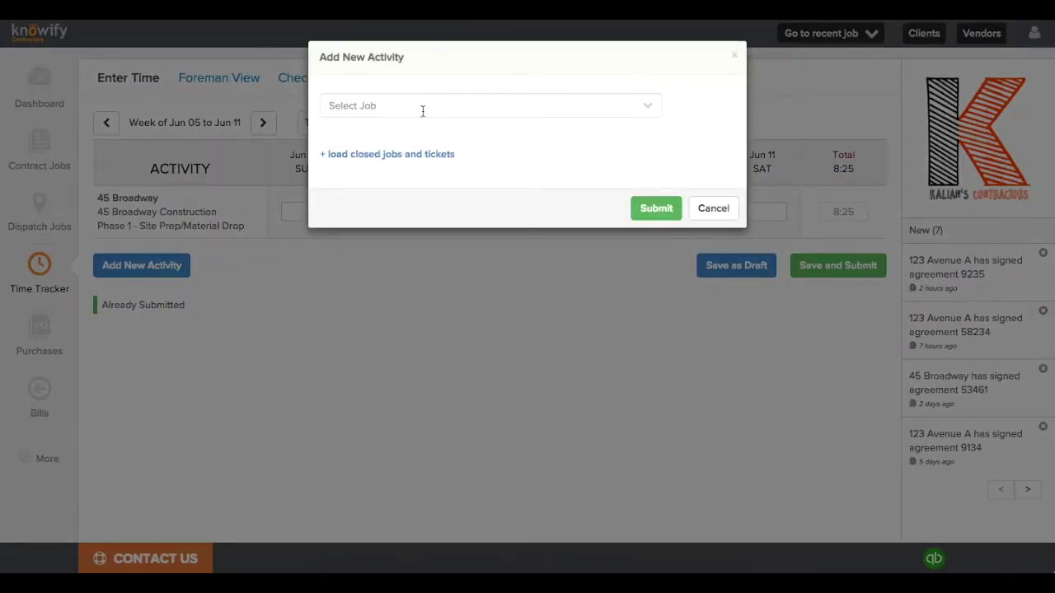
click(423, 107)
scroll(419, 196, down, 10)
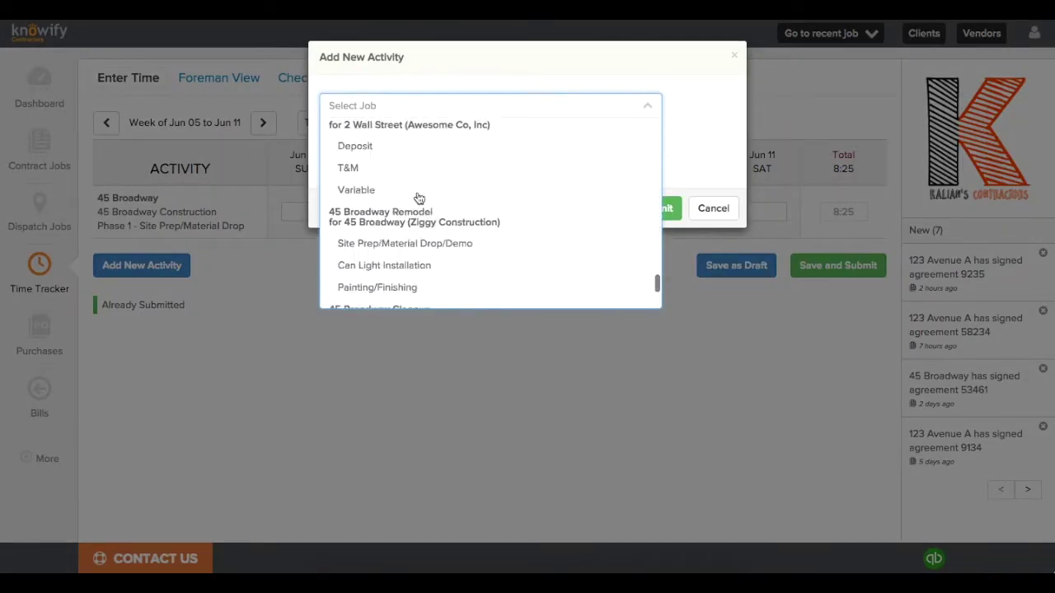
scroll(419, 198, down, 5)
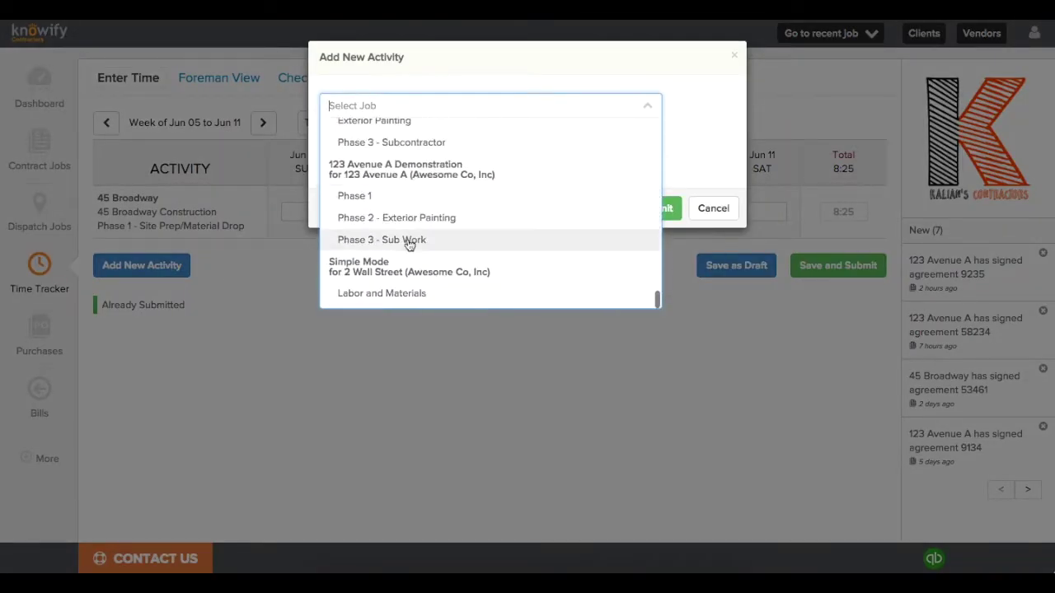
click(433, 300)
click(656, 235)
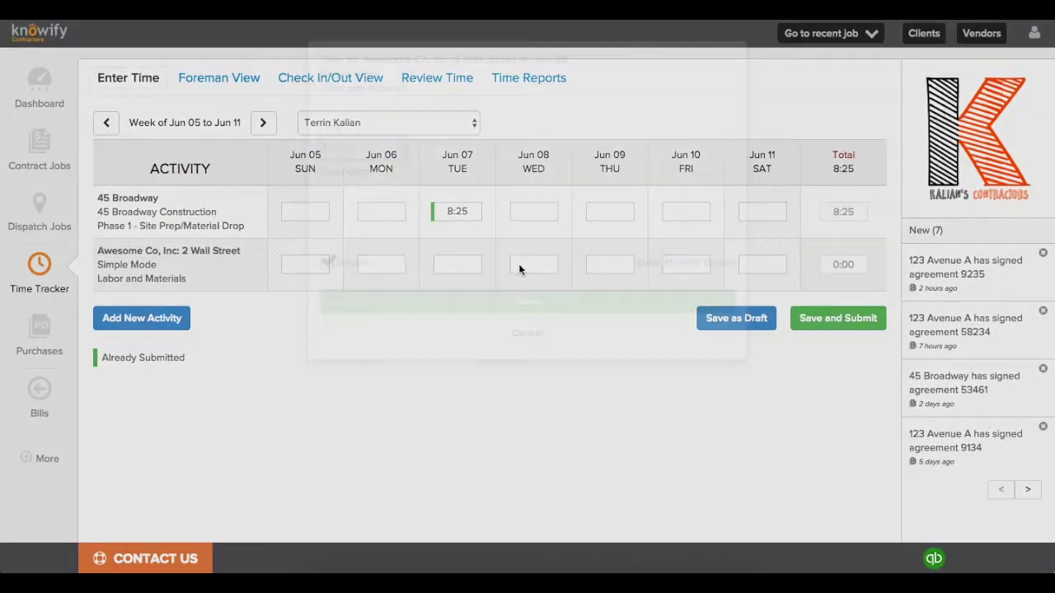
Step: Enter 8 hours each on Jun 08 and Jun 09 and submit the timesheet
click(519, 269)
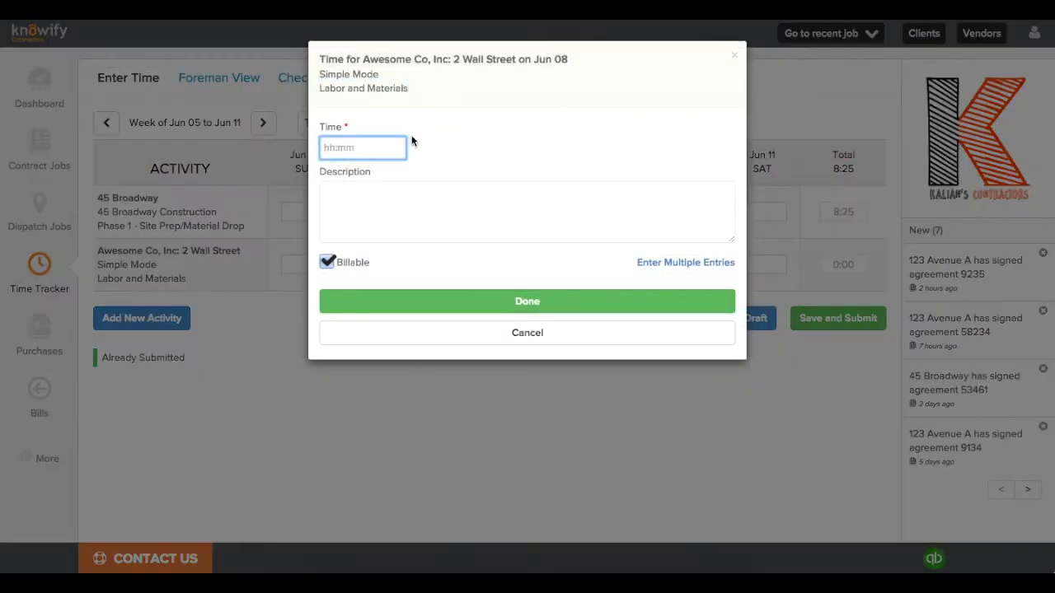
text(8)
click(608, 299)
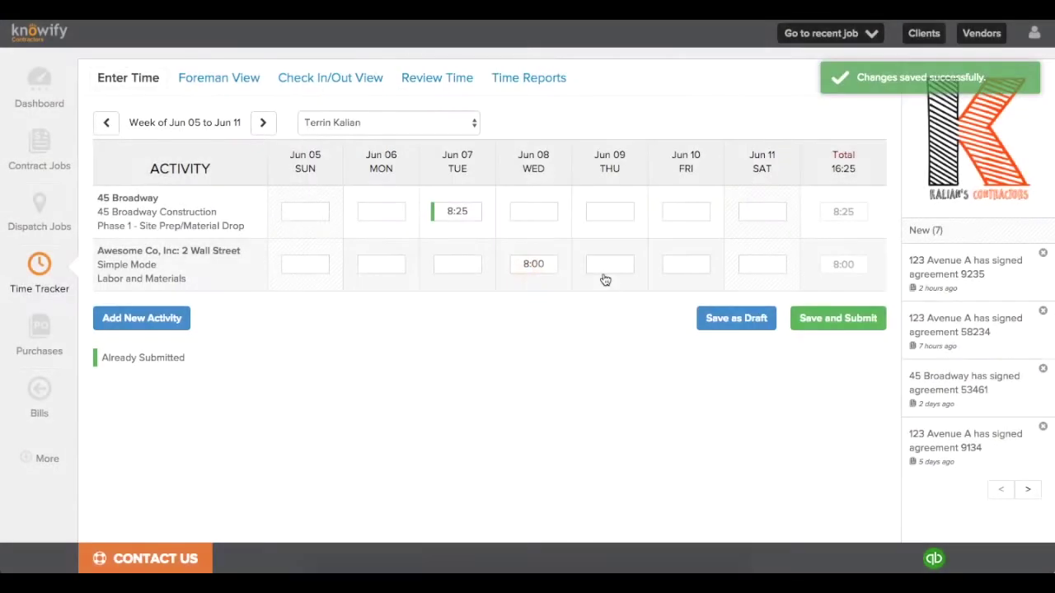
click(605, 276)
text(8)
click(489, 301)
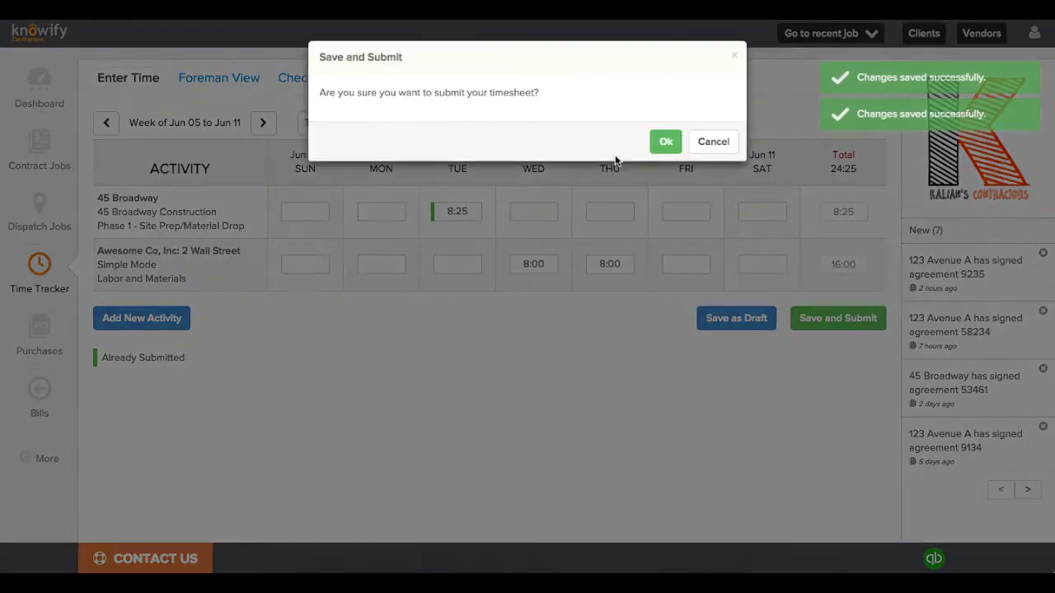
click(666, 141)
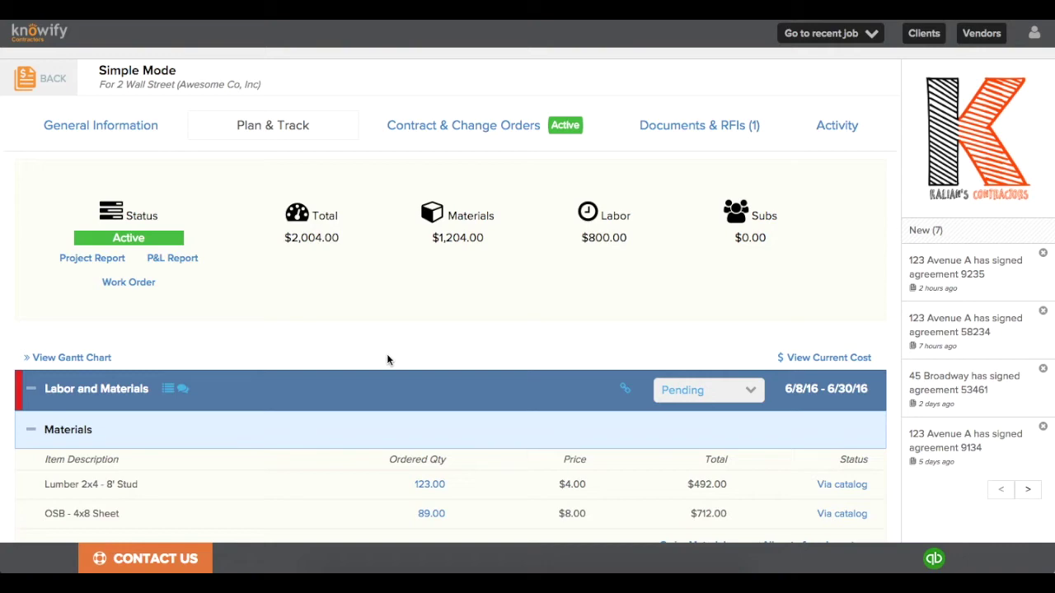
click(104, 260)
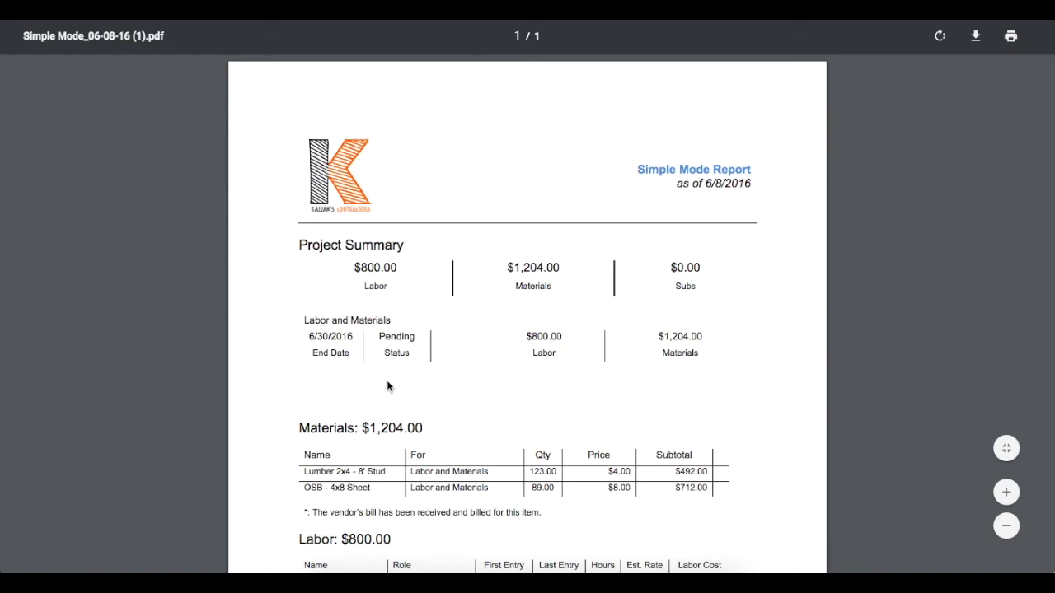
scroll(385, 383, down, 2)
scroll(387, 382, down, 3)
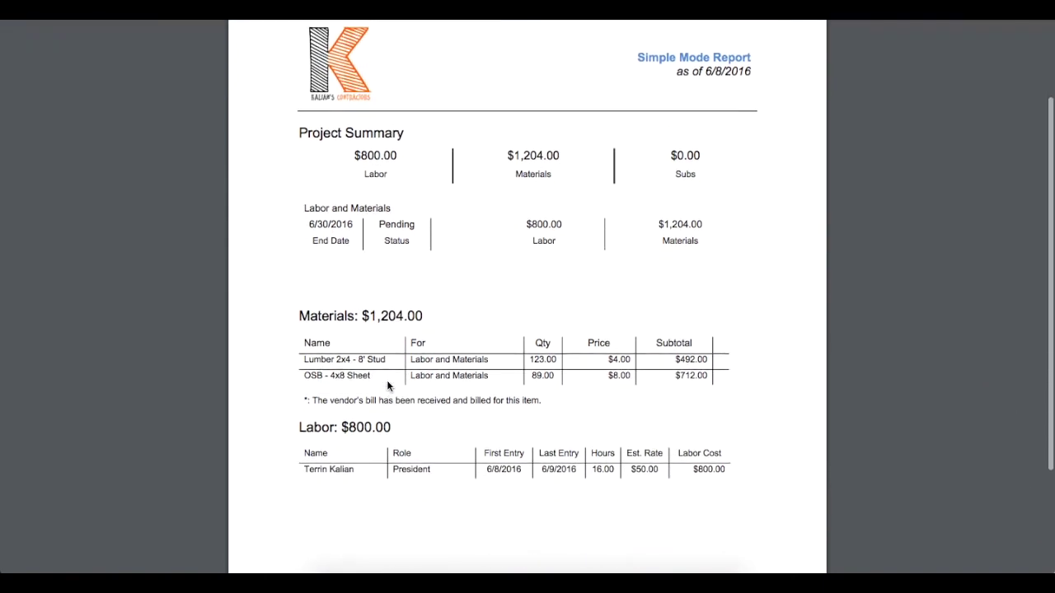
scroll(387, 380, up, 3)
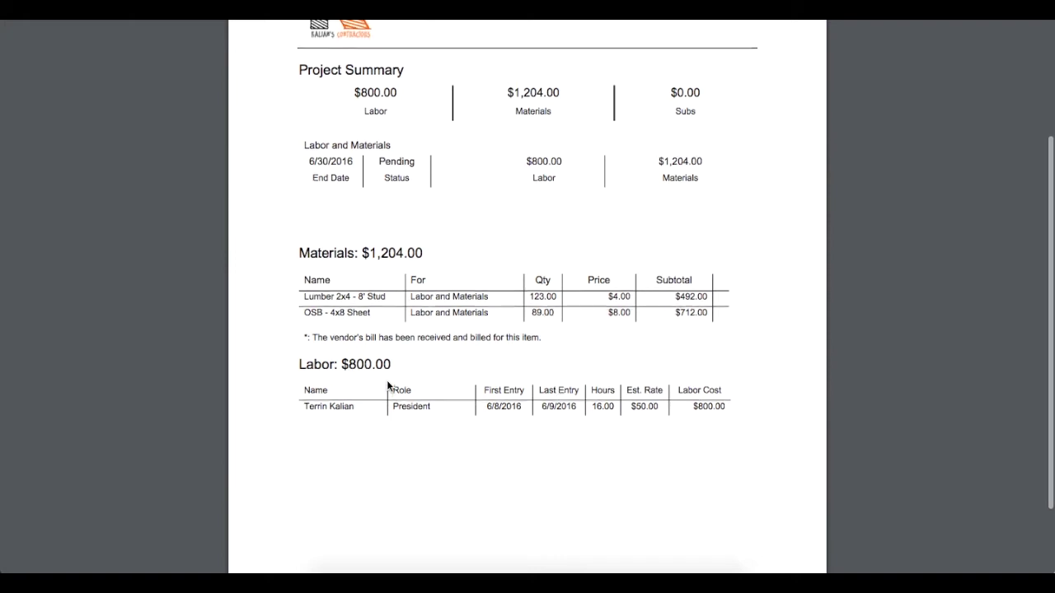
scroll(387, 385, up, 1)
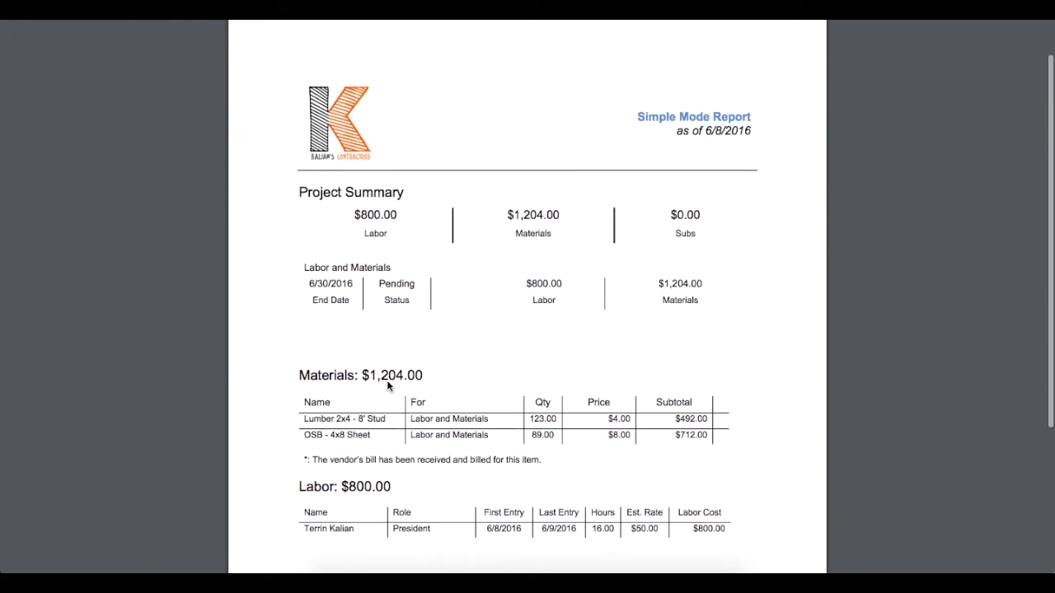
key(ctrl+w)
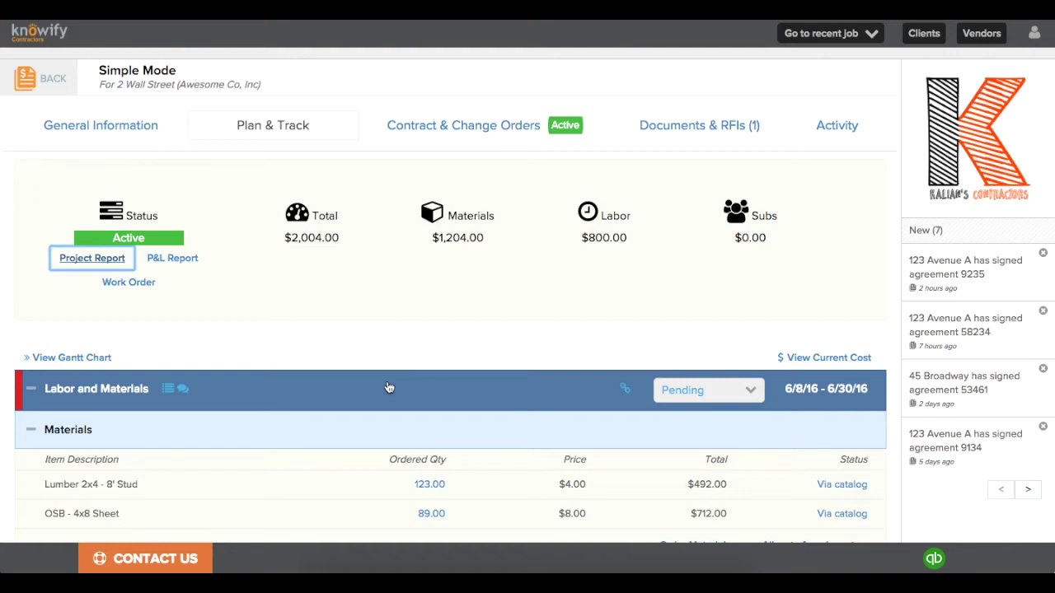
click(341, 309)
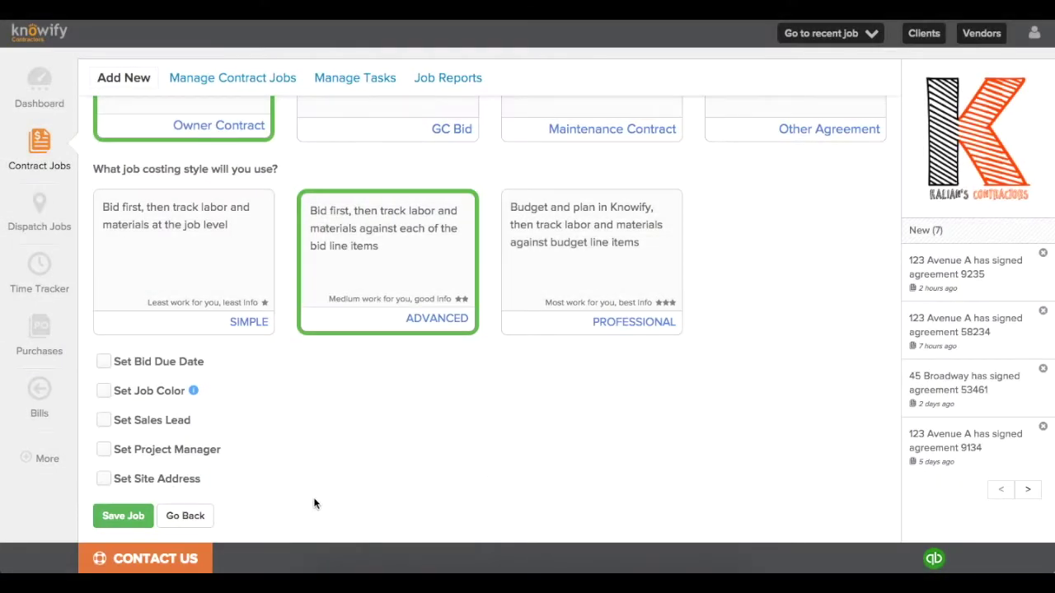
click(116, 514)
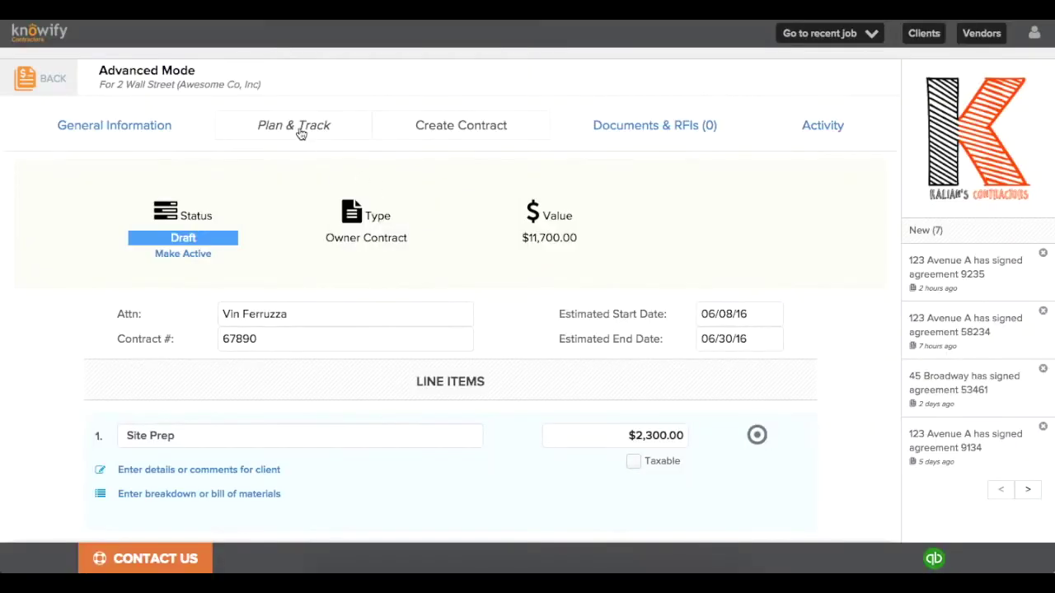
click(301, 139)
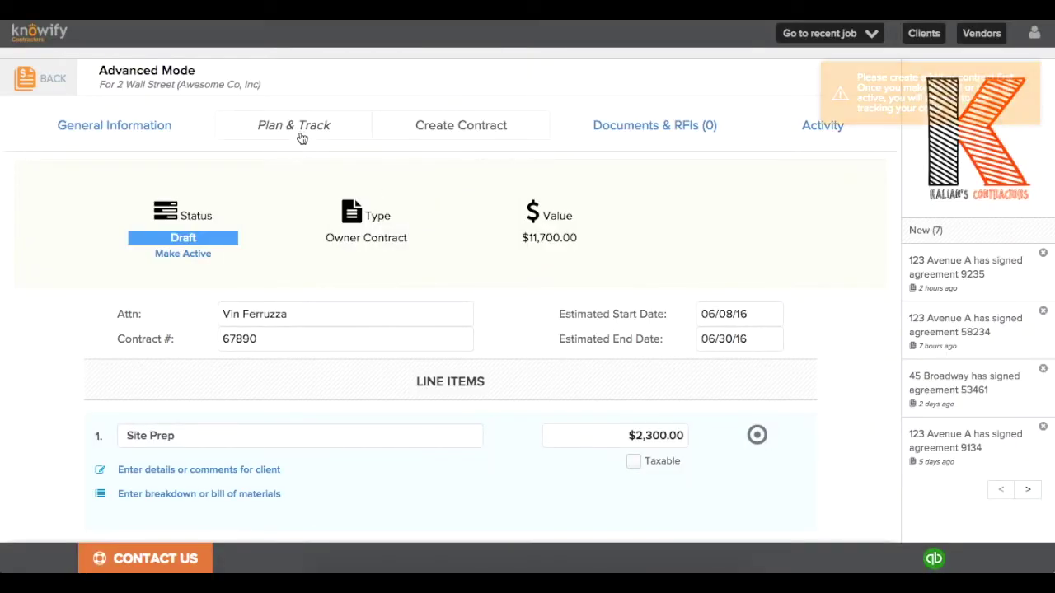
Step: Review the contract's four line items and activate the $11,700.00 owner contract
scroll(578, 150, down, 3)
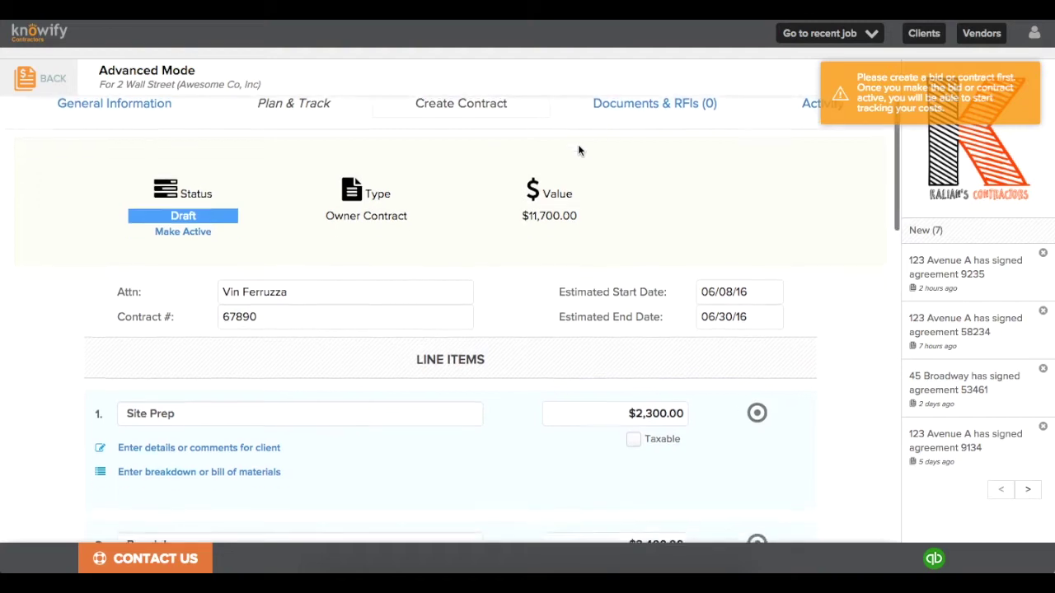
scroll(579, 149, down, 3)
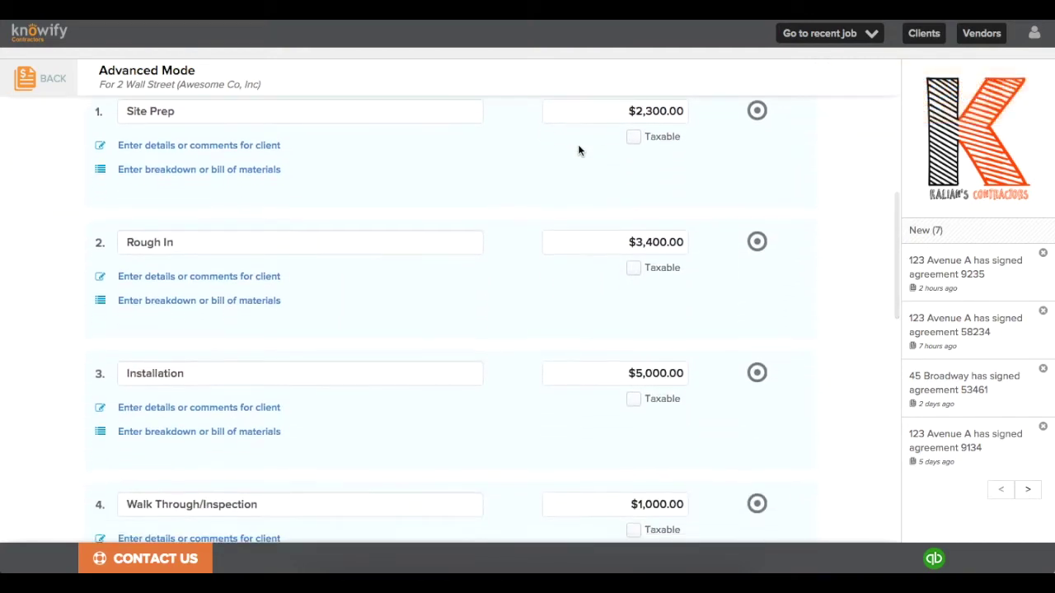
scroll(579, 150, down, 3)
scroll(578, 144, down, 10)
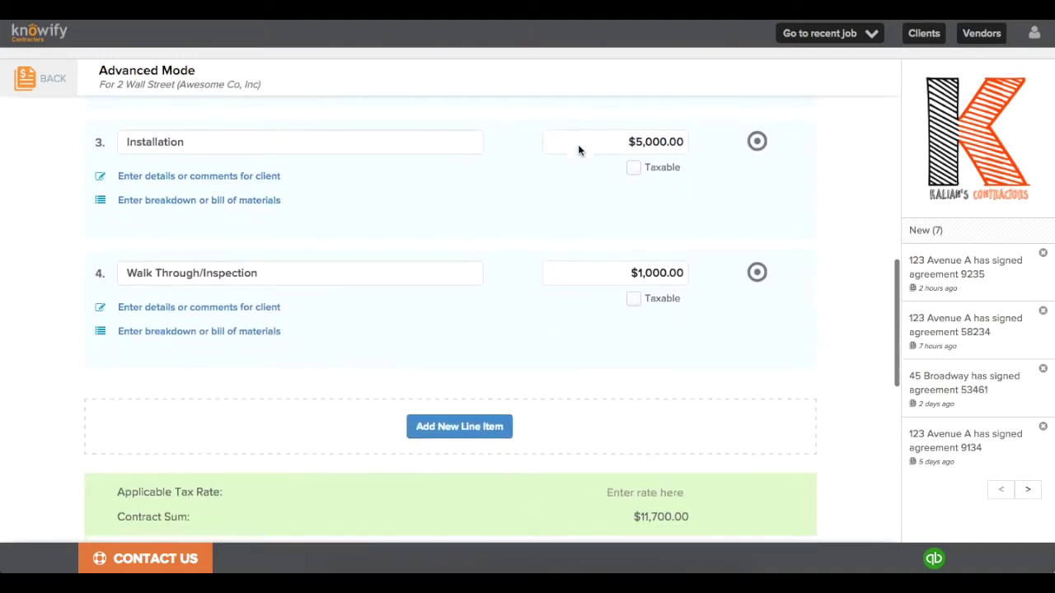
click(741, 515)
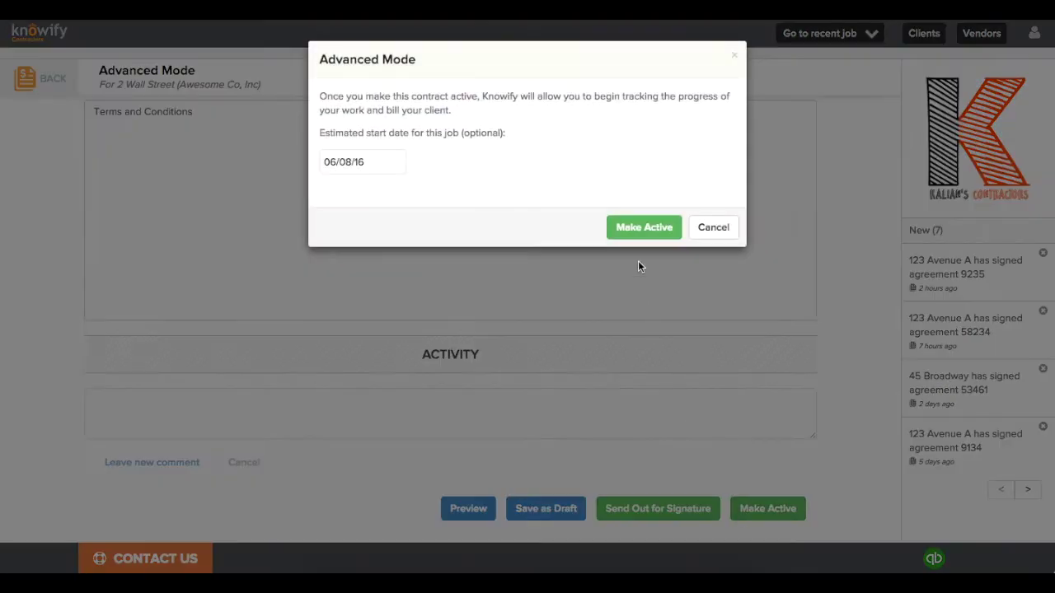
click(640, 231)
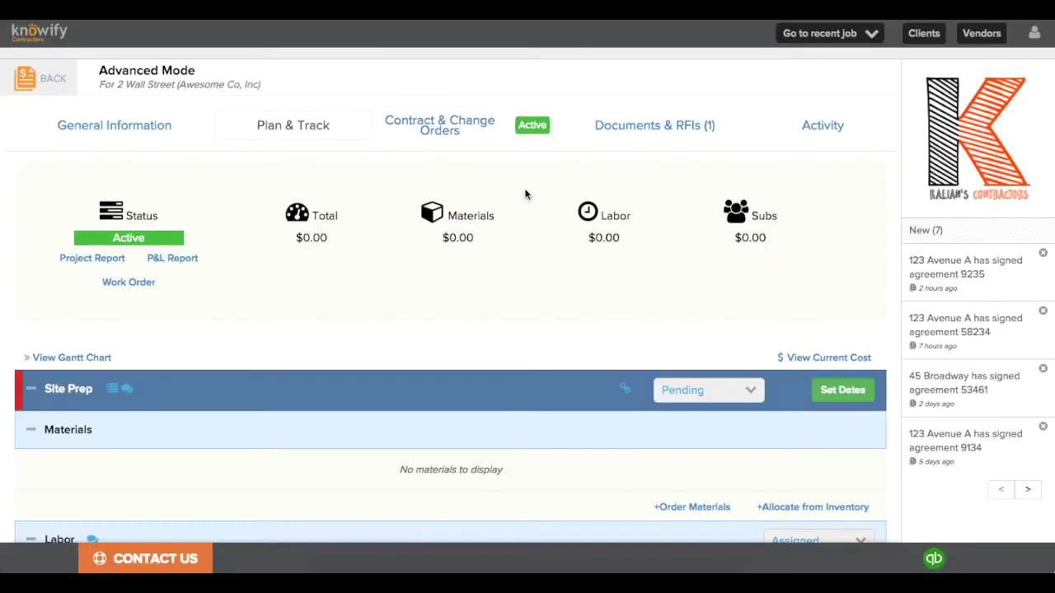
scroll(525, 194, down, 3)
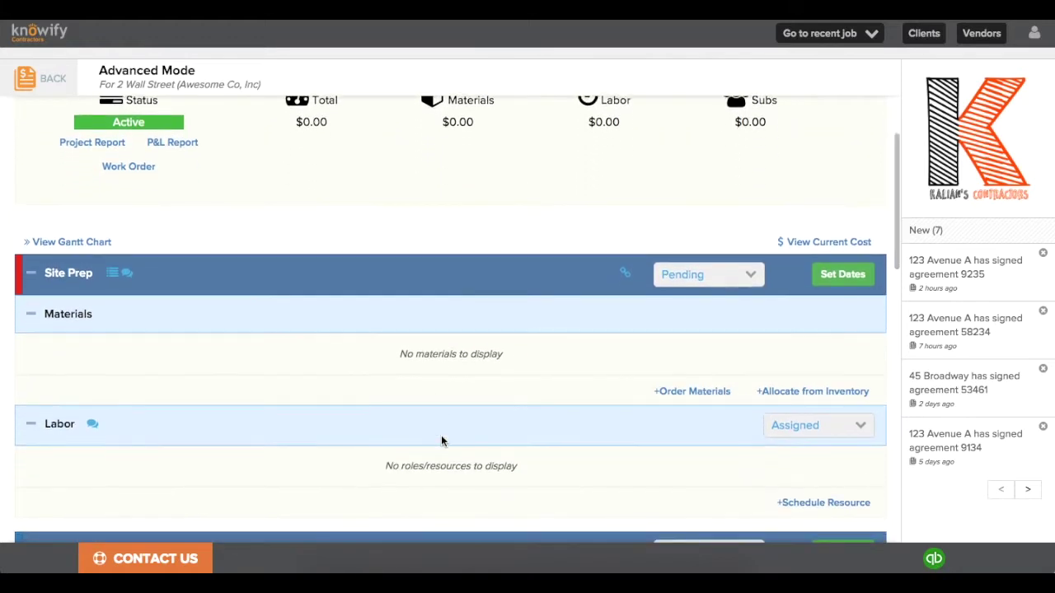
Step: Scroll through the Advanced Mode job's phases on Plan & Track
scroll(485, 403, down, 4)
scroll(484, 403, down, 5)
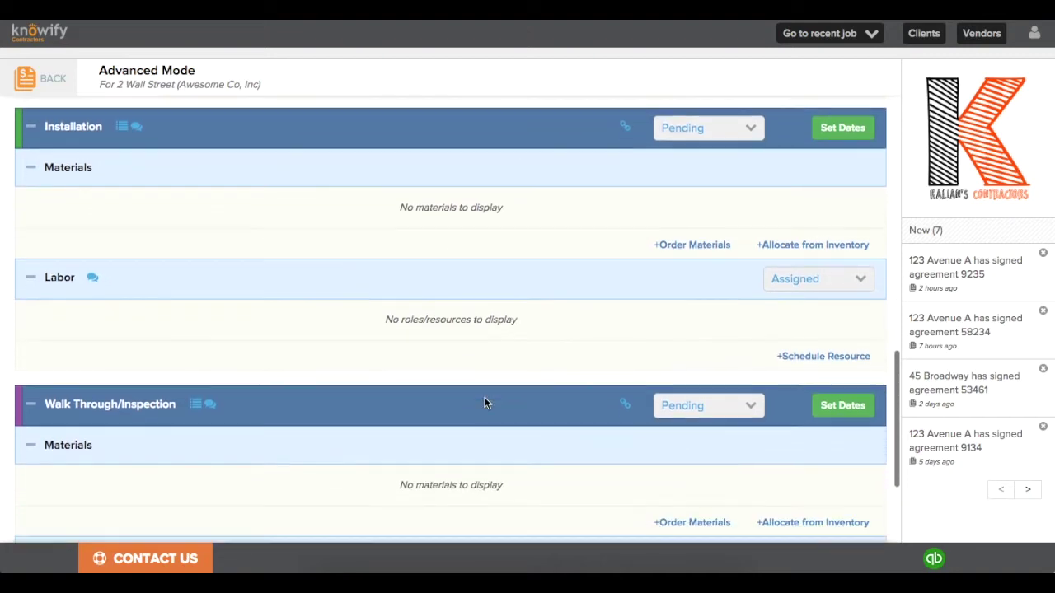
scroll(485, 403, down, 1)
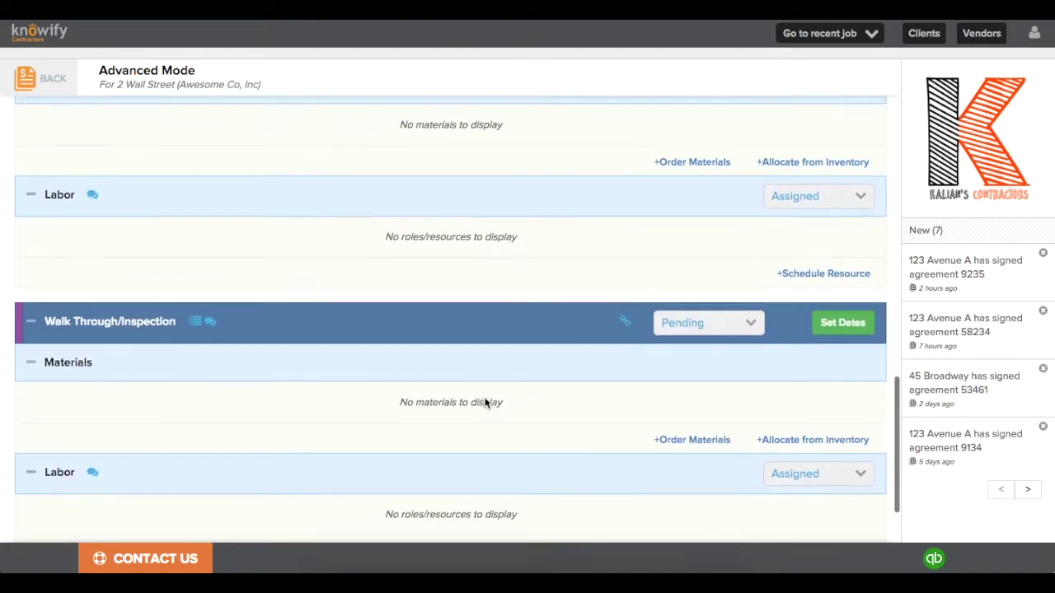
scroll(484, 404, up, 10)
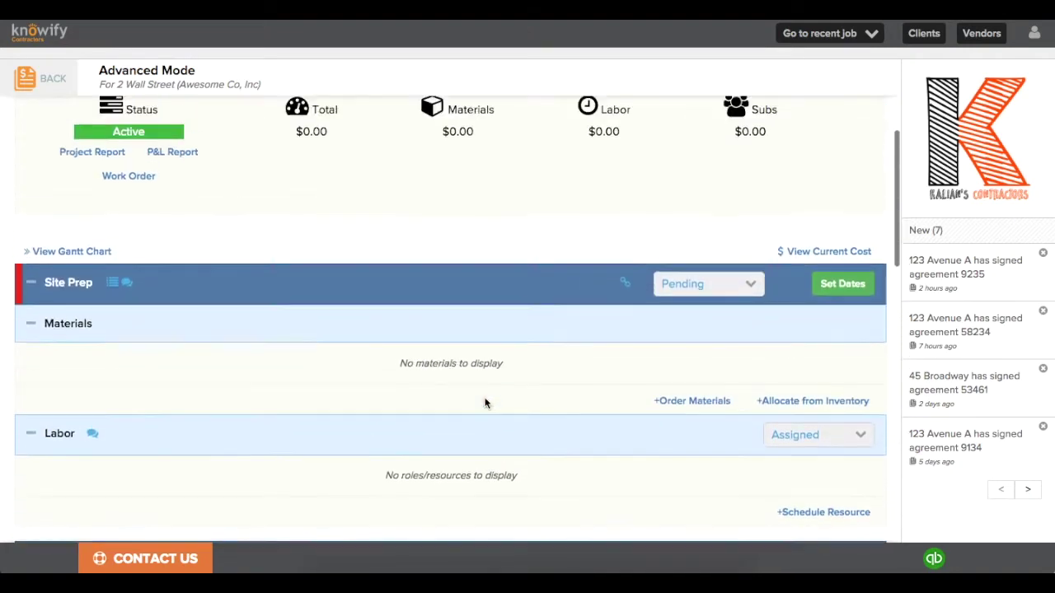
scroll(484, 403, up, 1)
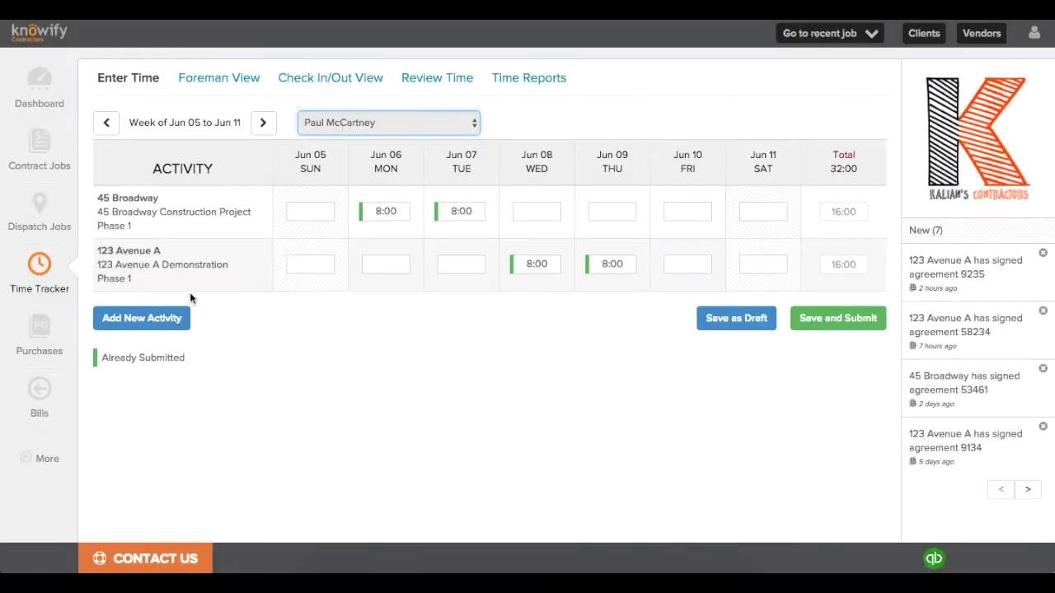
Step: Add a timesheet activity row for the Advanced Mode job's Site Prep phase
click(175, 320)
click(473, 109)
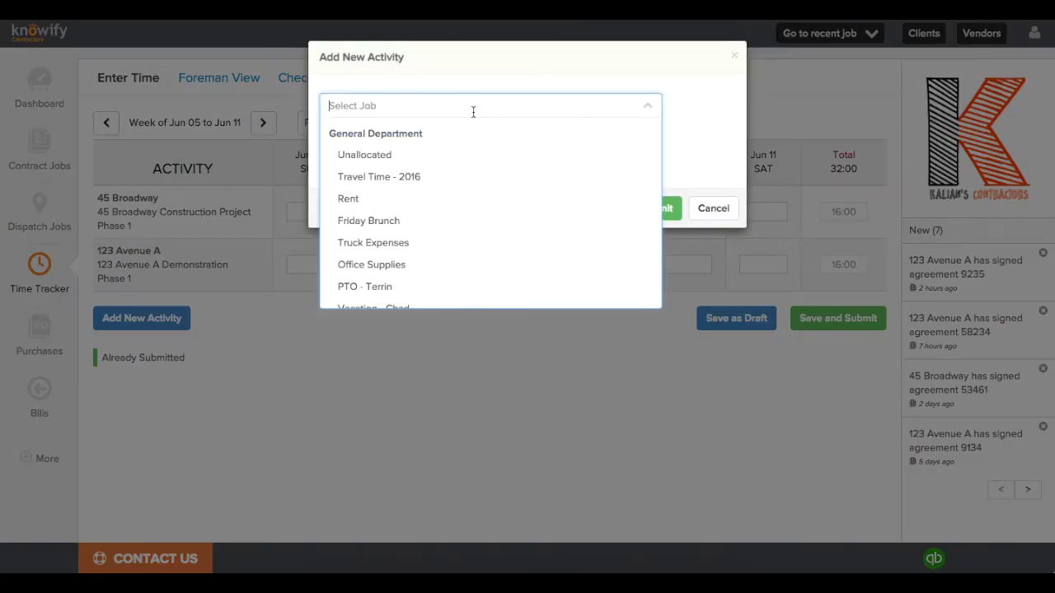
scroll(466, 209, down, 15)
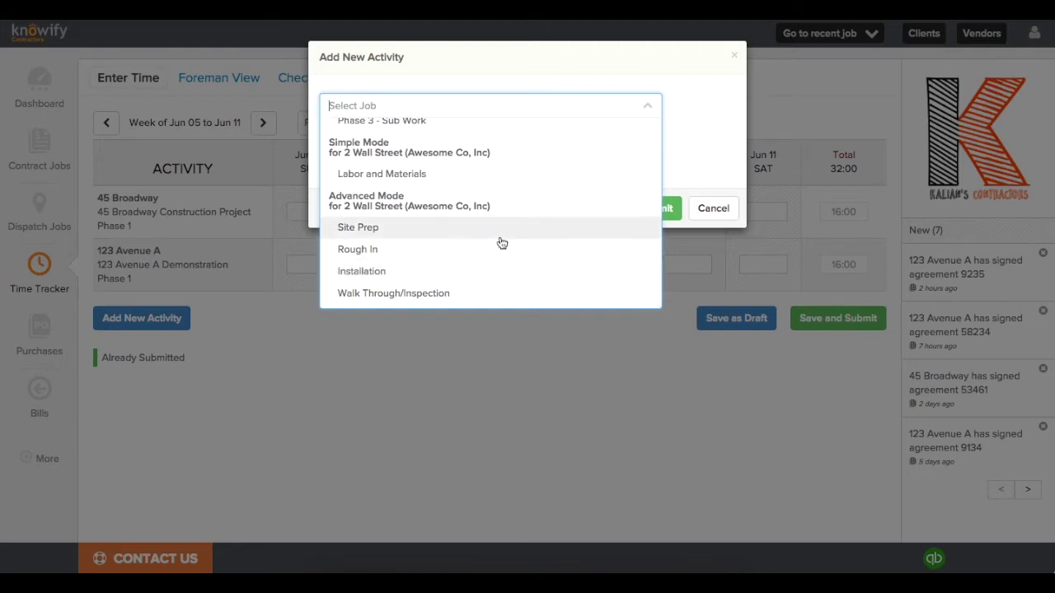
click(500, 237)
click(653, 236)
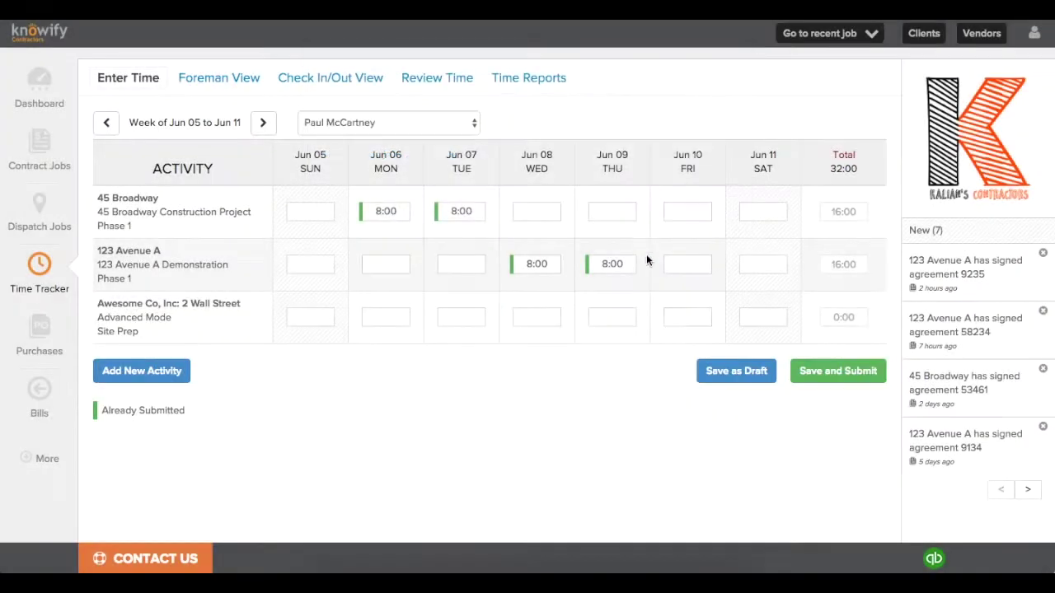
Step: Enter 8 hours on Jun 10 for Site Prep and submit the timesheet
click(682, 326)
click(380, 150)
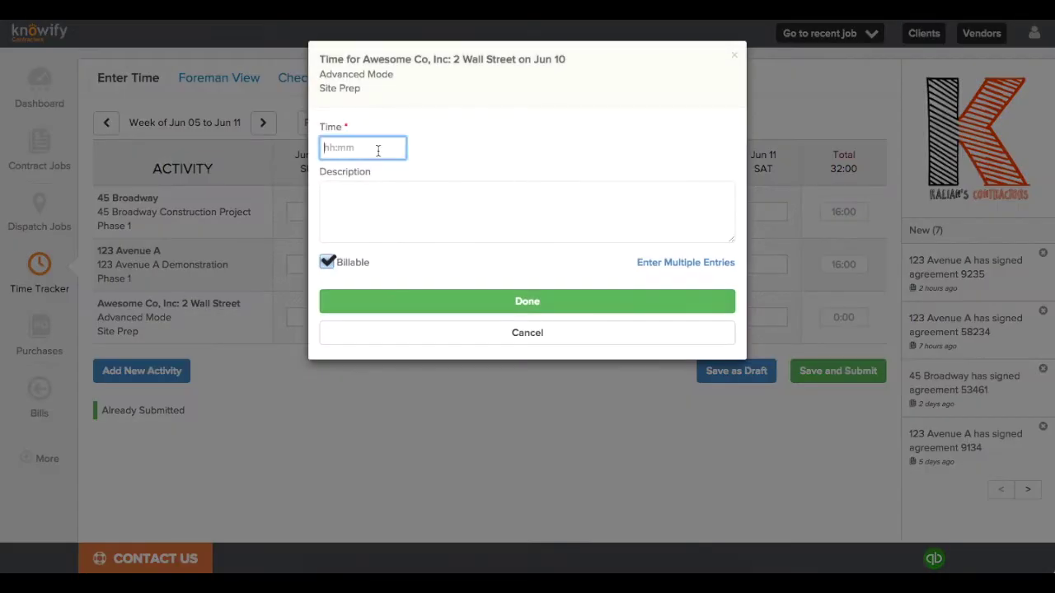
text(8)
click(487, 302)
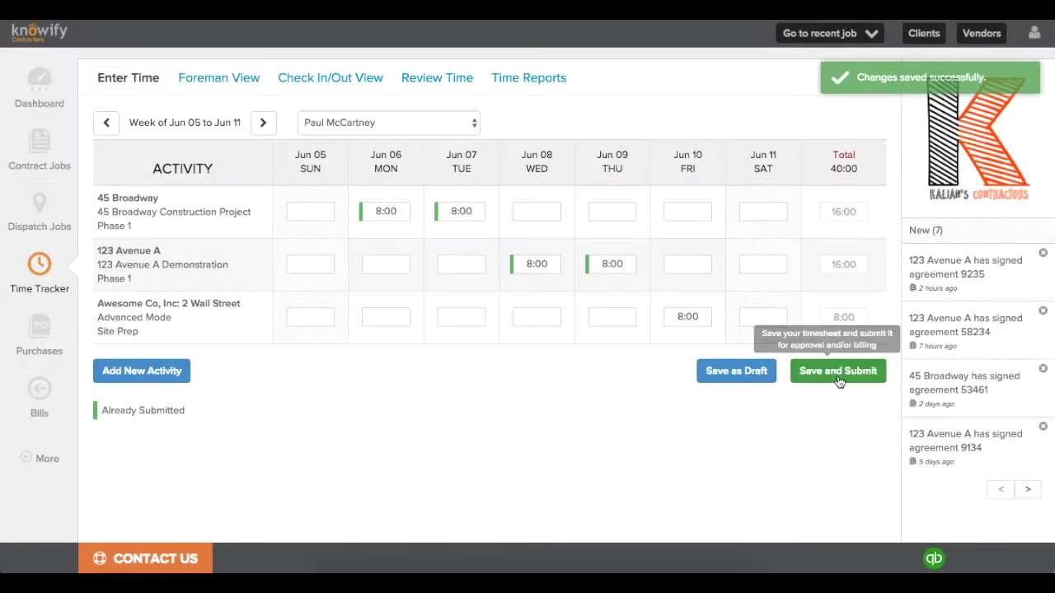
click(838, 375)
click(659, 148)
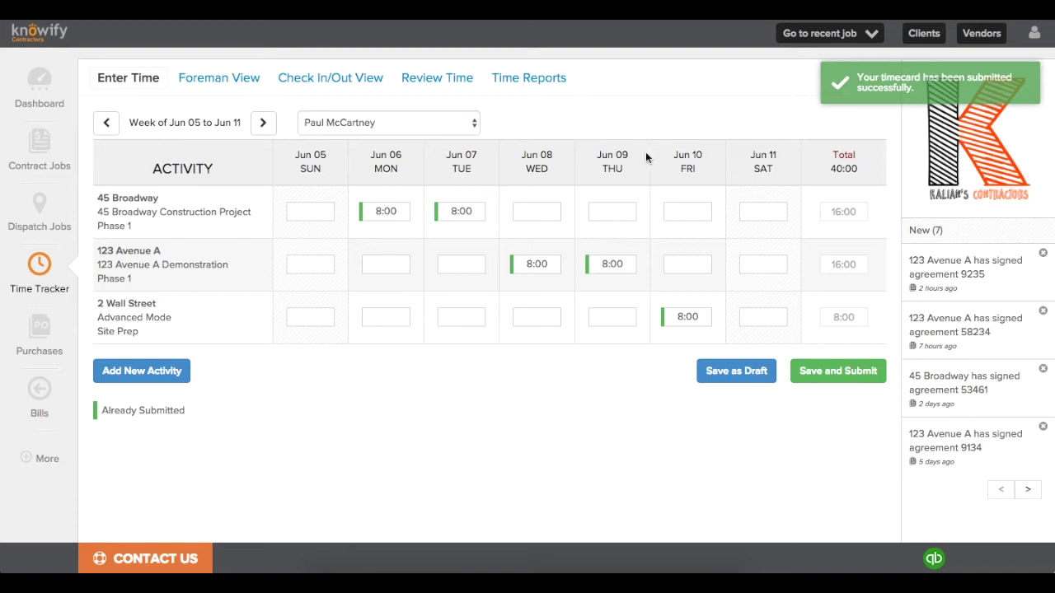
click(818, 35)
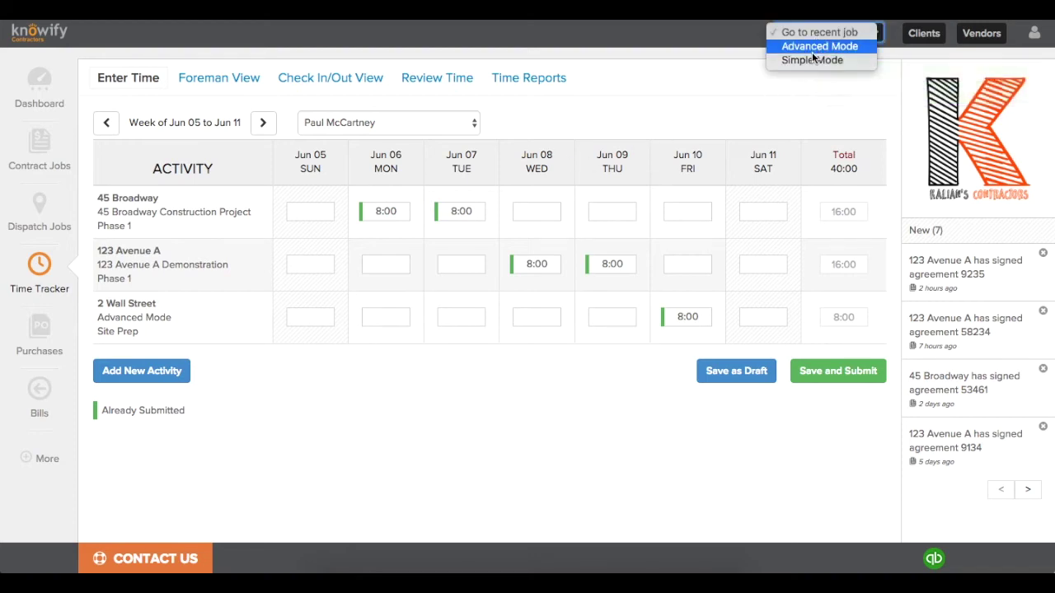
click(818, 46)
scroll(506, 235, down, 3)
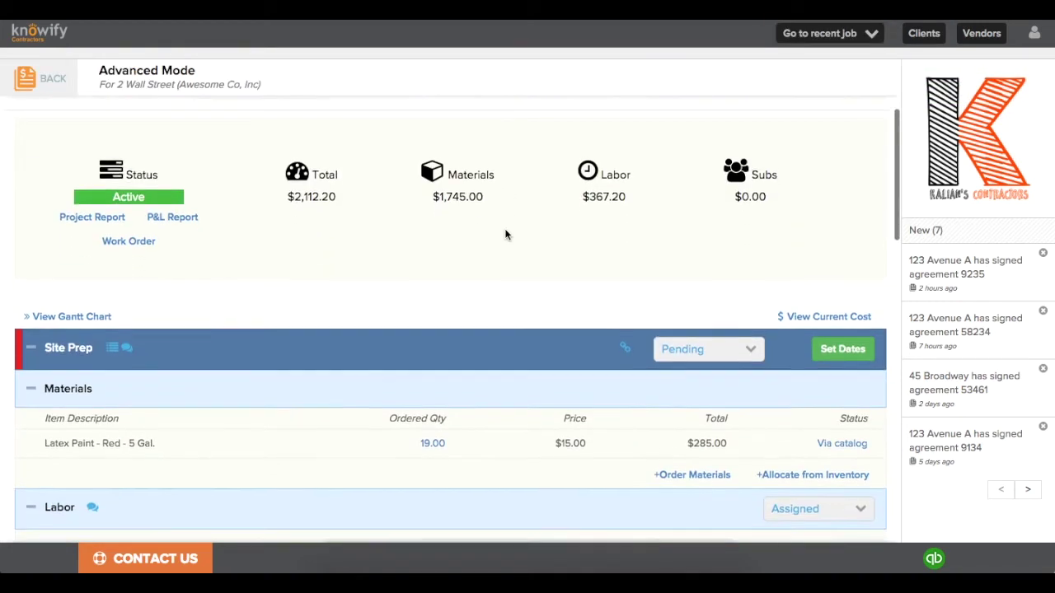
scroll(505, 235, down, 3)
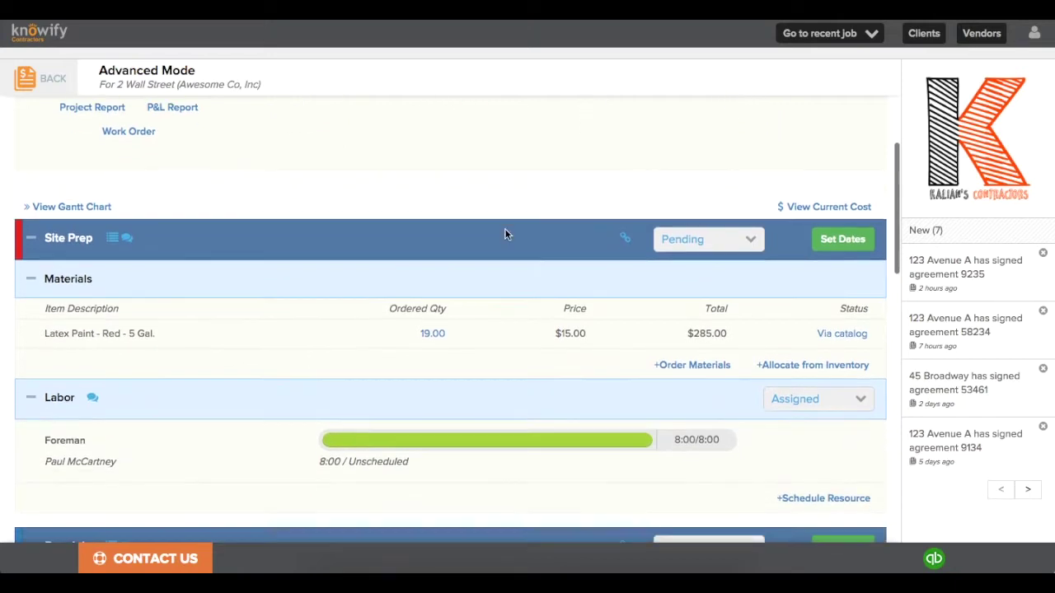
scroll(505, 235, down, 2)
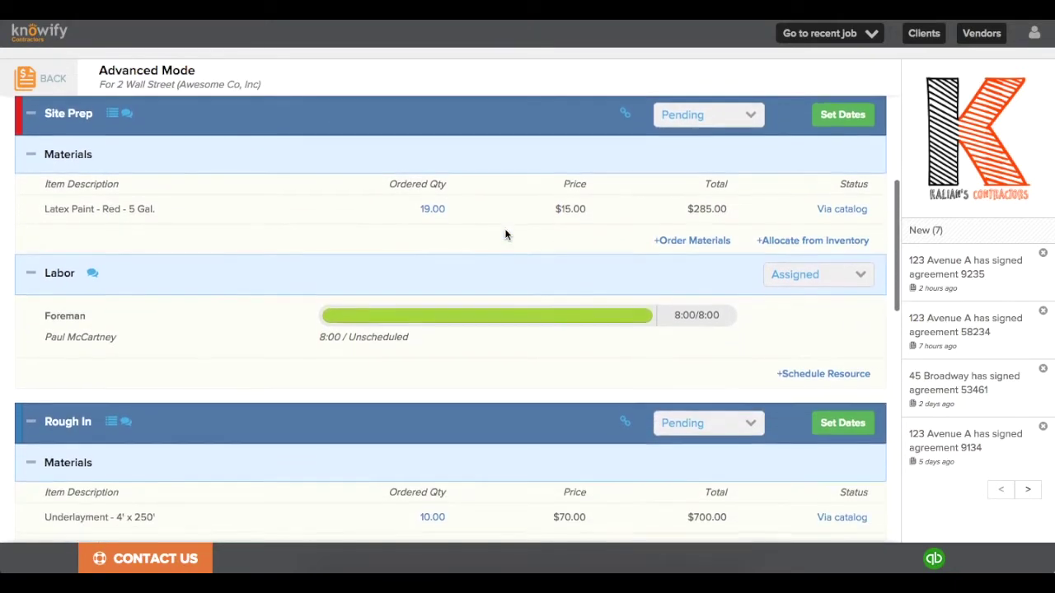
scroll(505, 235, down, 2)
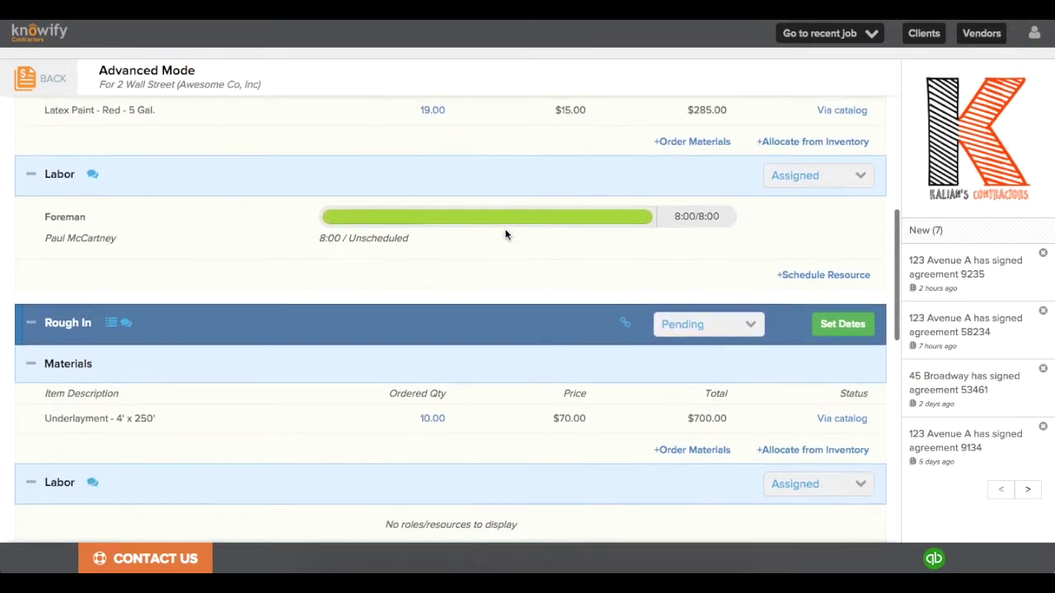
scroll(506, 234, up, 3)
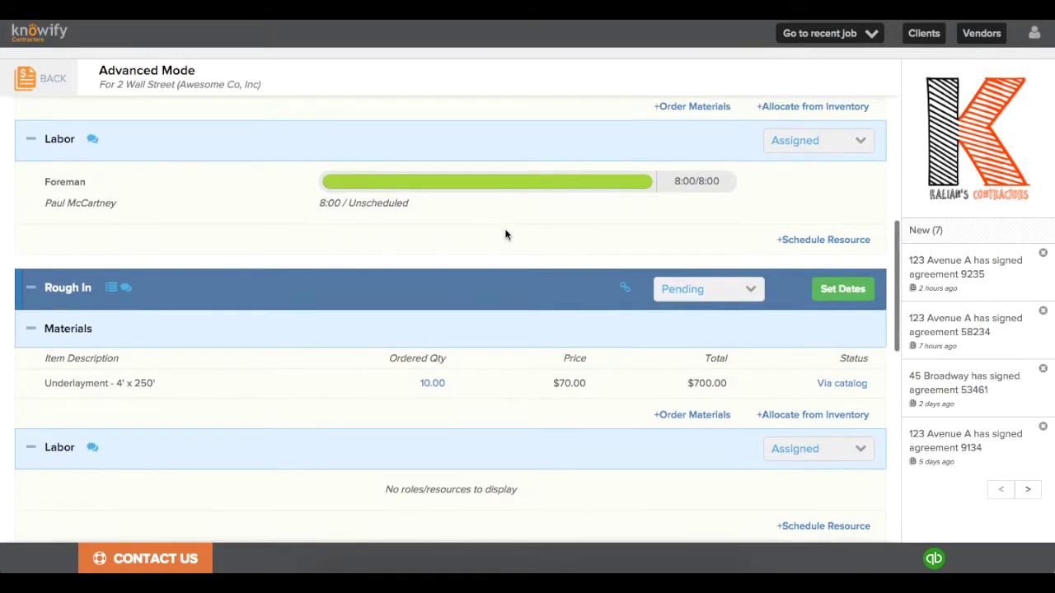
scroll(505, 234, up, 2)
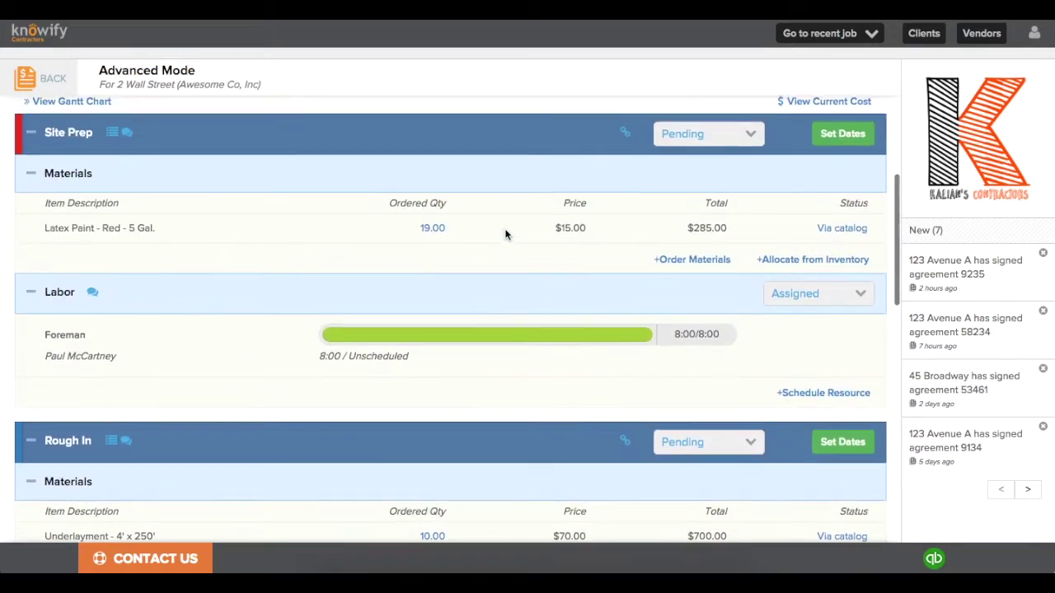
scroll(505, 235, up, 5)
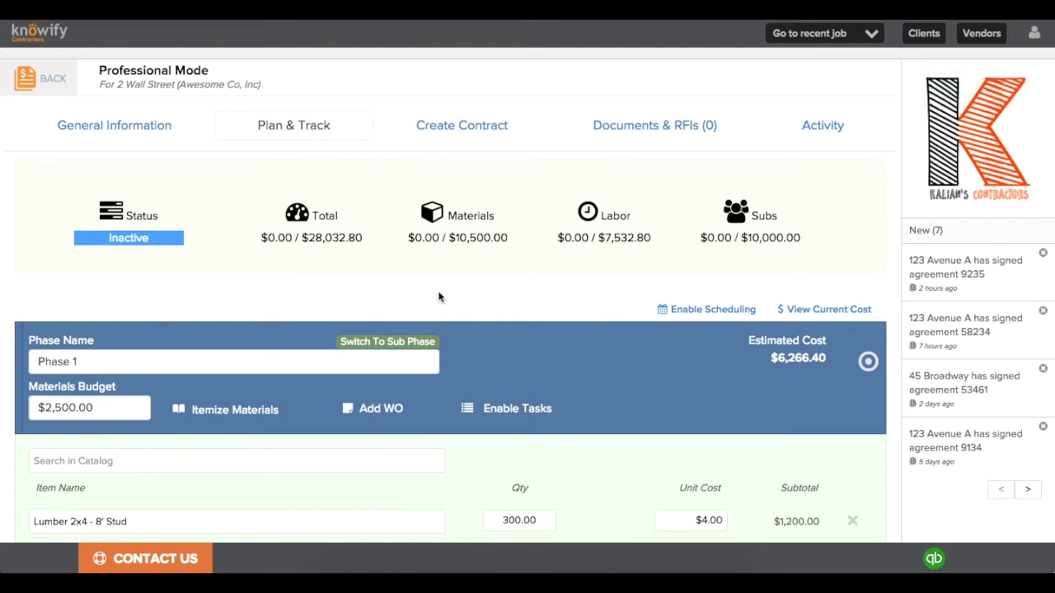
Step: Review Phase 1, Phase 2 and Phase 3 - Subcontractor ($10,000.00), then save the plan
scroll(436, 301, down, 3)
scroll(432, 305, down, 4)
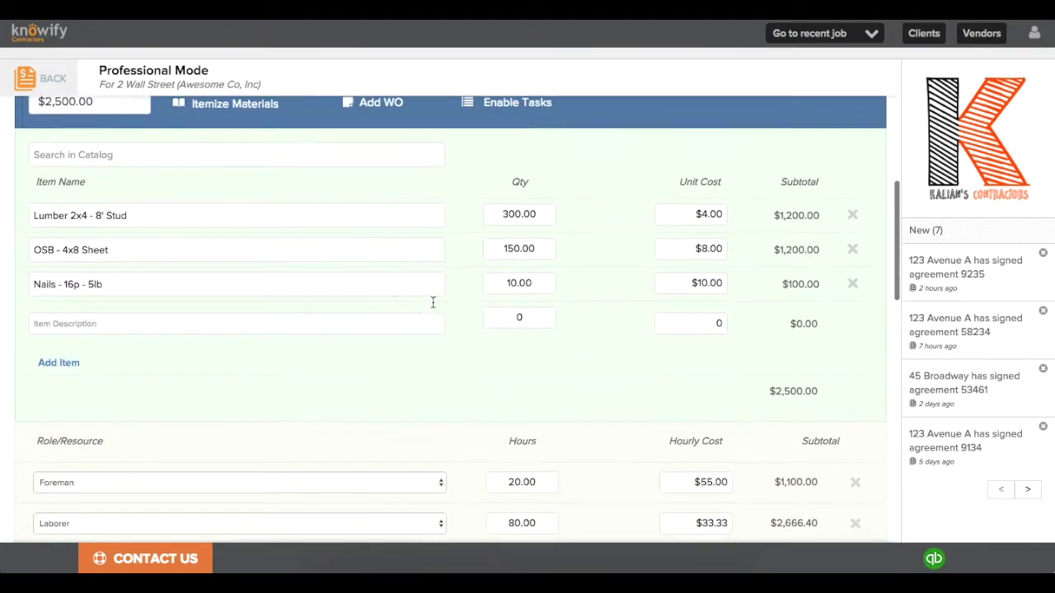
scroll(432, 302, down, 2)
scroll(432, 302, down, 2)
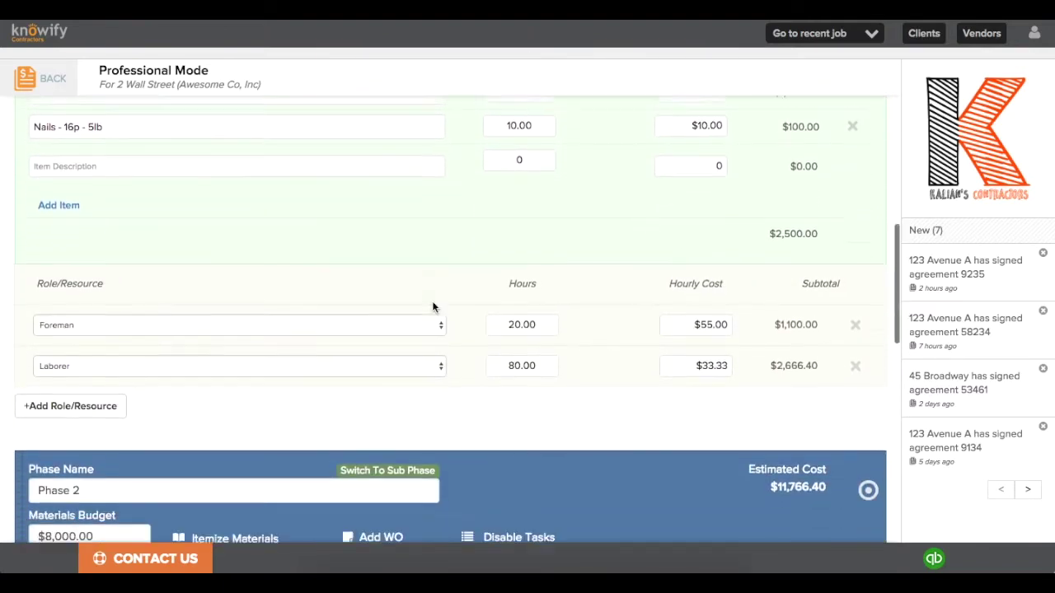
scroll(432, 305, down, 5)
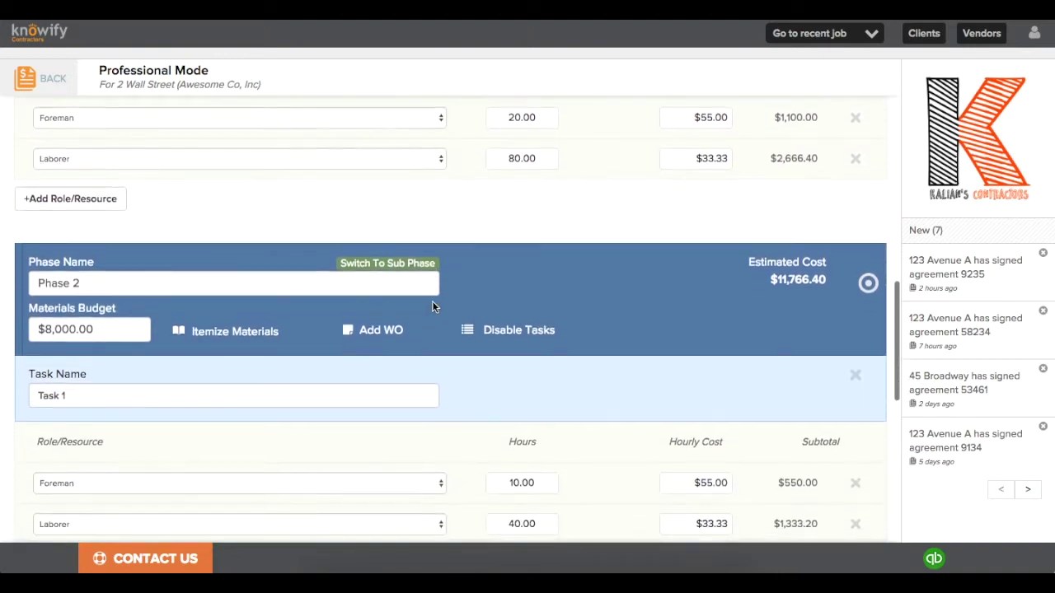
scroll(432, 304, down, 5)
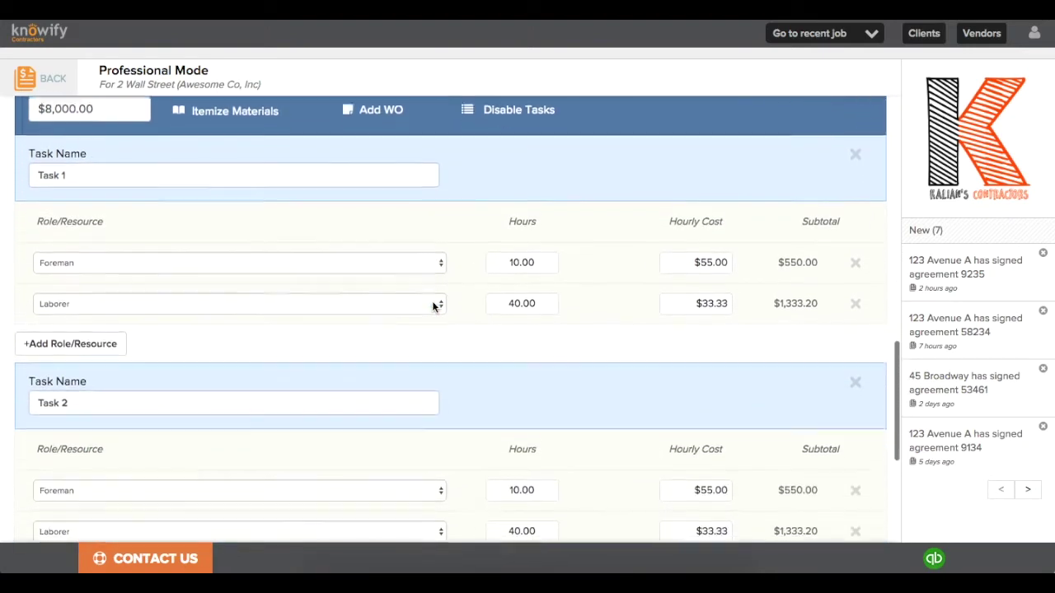
scroll(433, 303, down, 5)
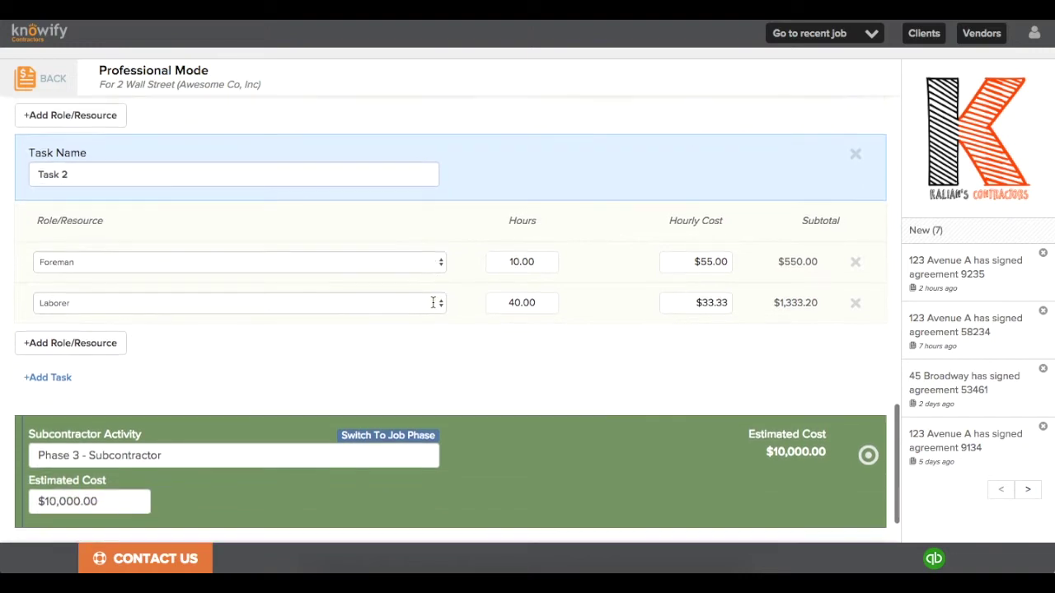
scroll(433, 303, down, 2)
click(733, 503)
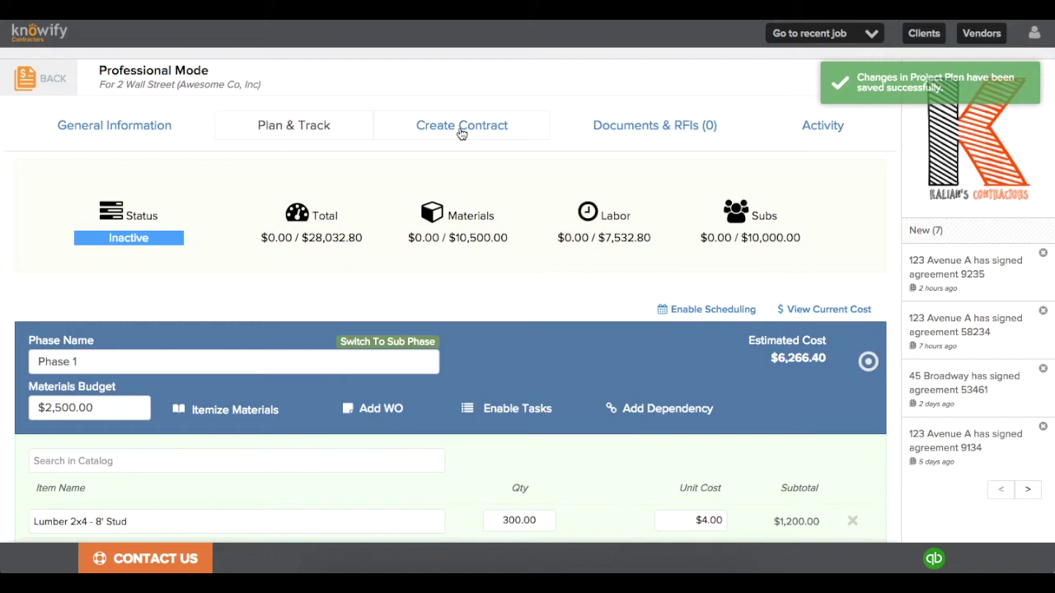
Step: Create a draft owner contract for the Professional Mode job
click(462, 134)
click(48, 277)
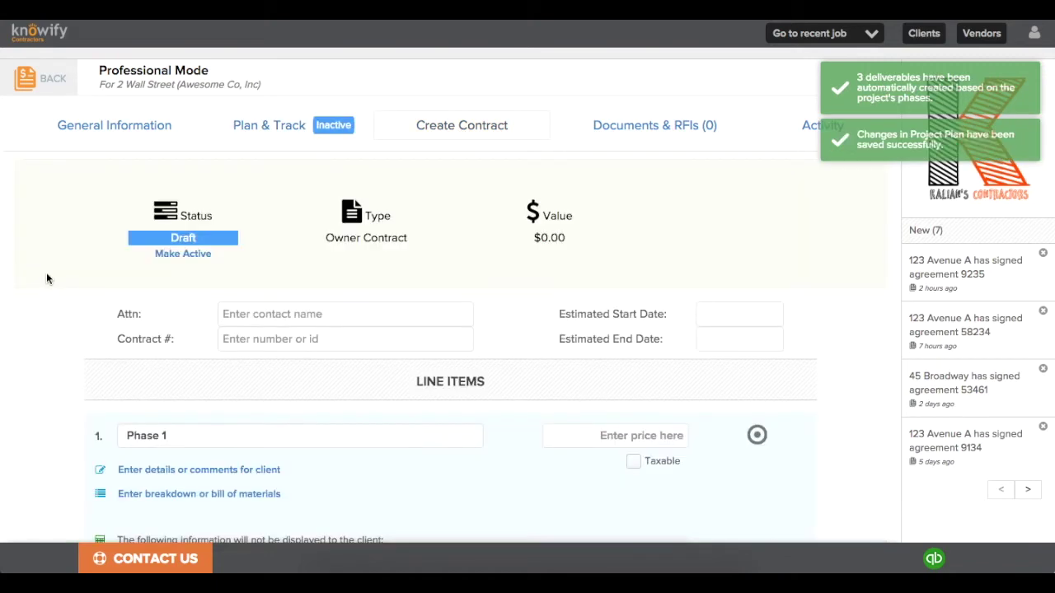
scroll(96, 288, down, 3)
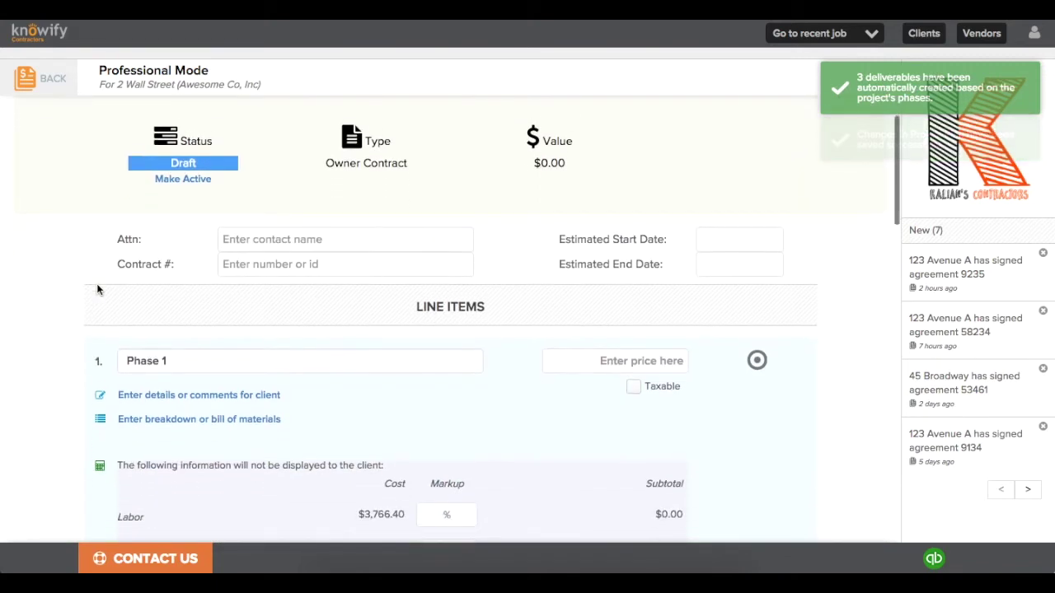
scroll(97, 289, down, 3)
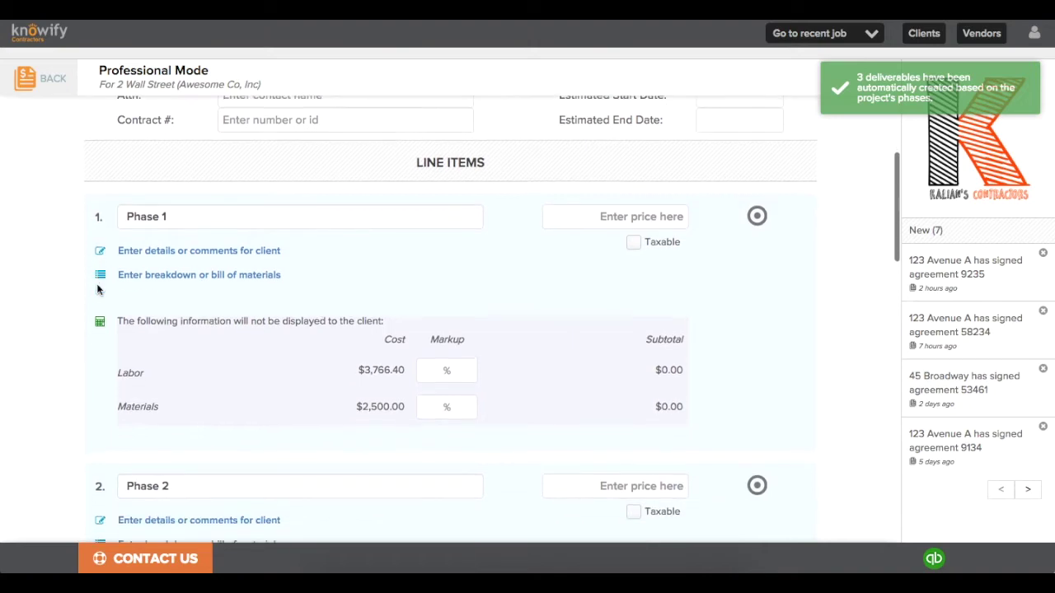
scroll(97, 289, down, 2)
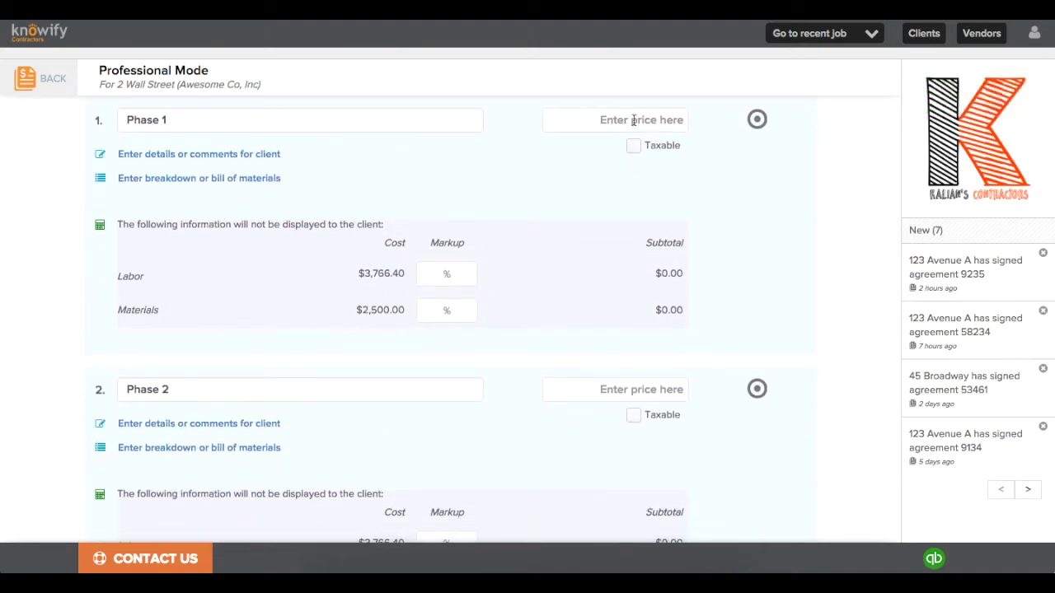
Step: Enter 50% labor and 40% materials markups on Phase 1, then apply the markup to all line items
click(438, 278)
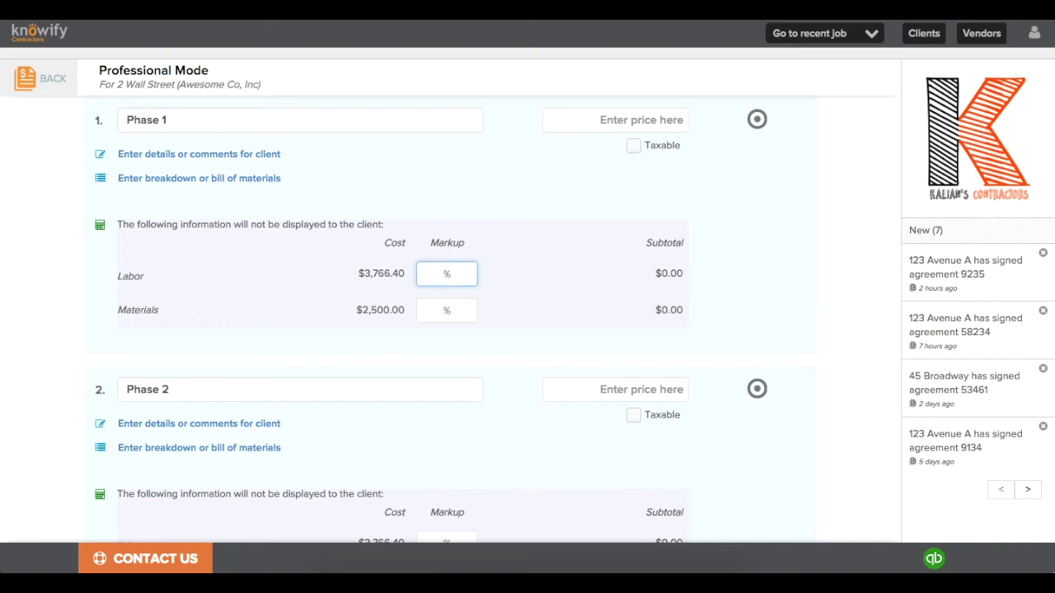
text(50)
click(443, 311)
text(40)
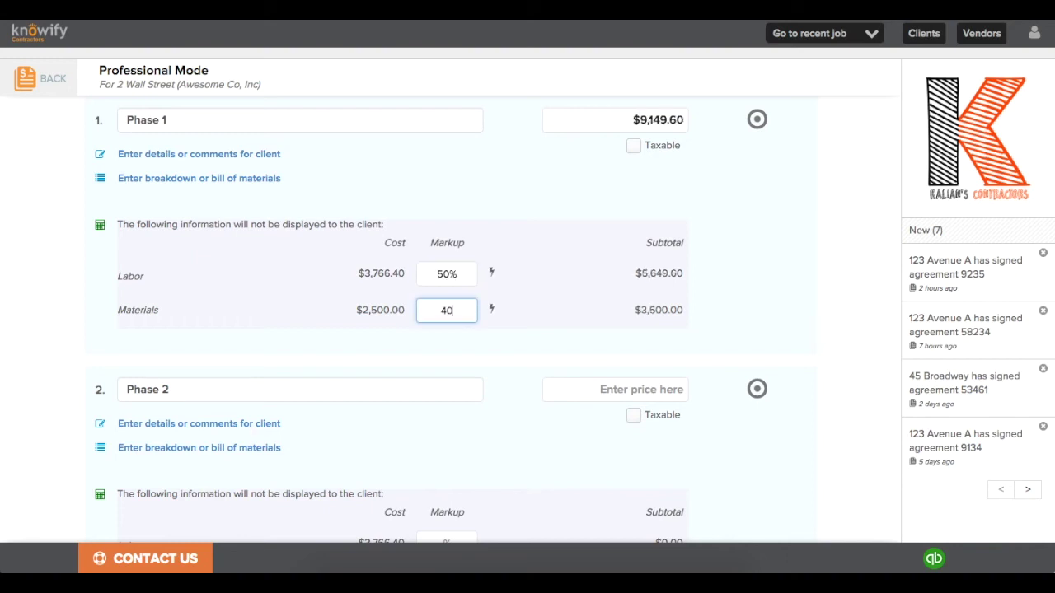
click(453, 332)
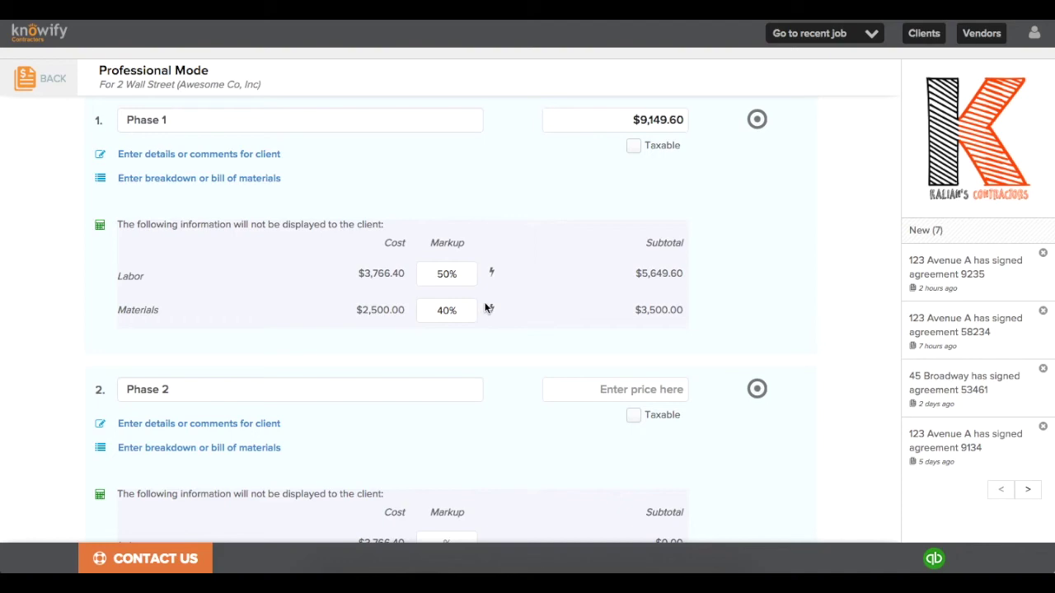
click(492, 271)
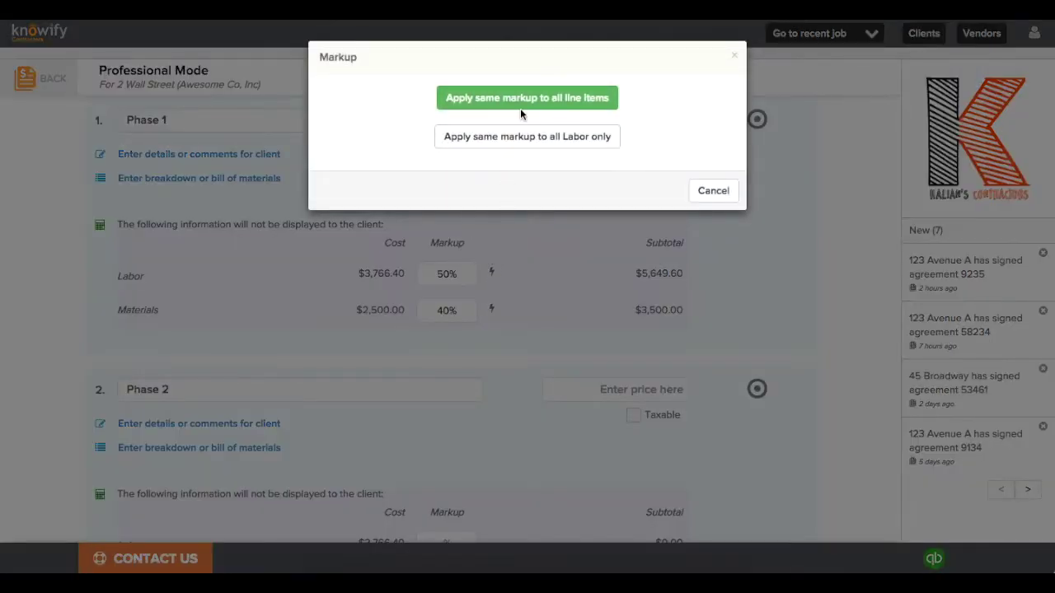
click(521, 99)
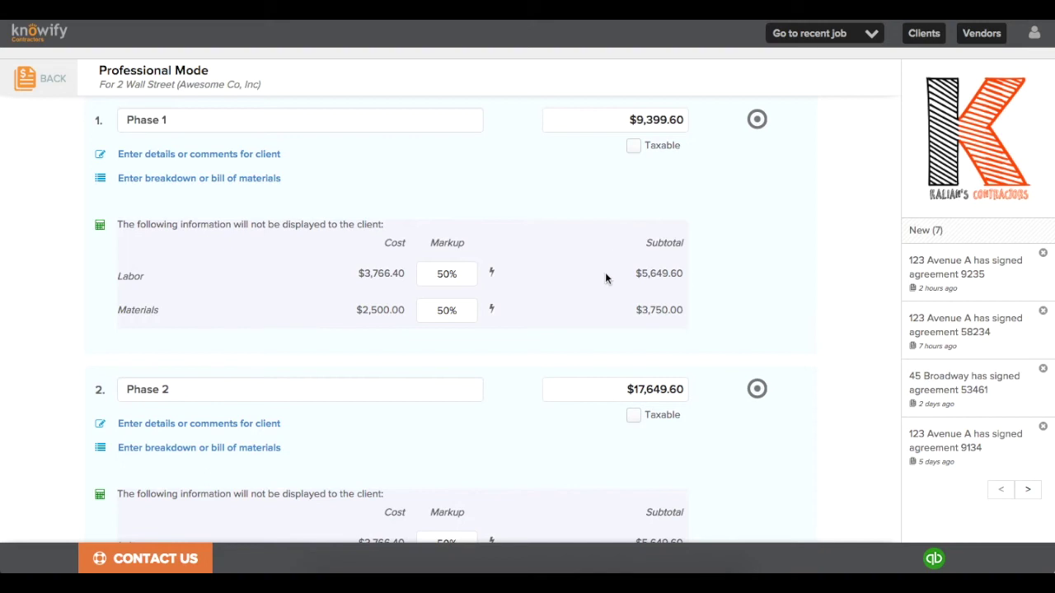
scroll(605, 272, down, 3)
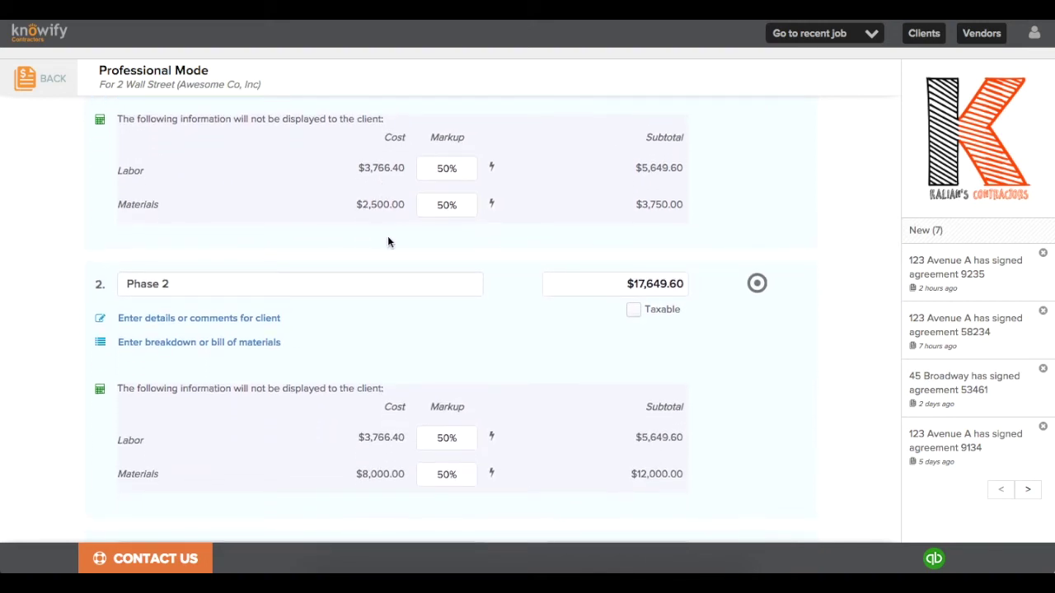
scroll(387, 237, down, 5)
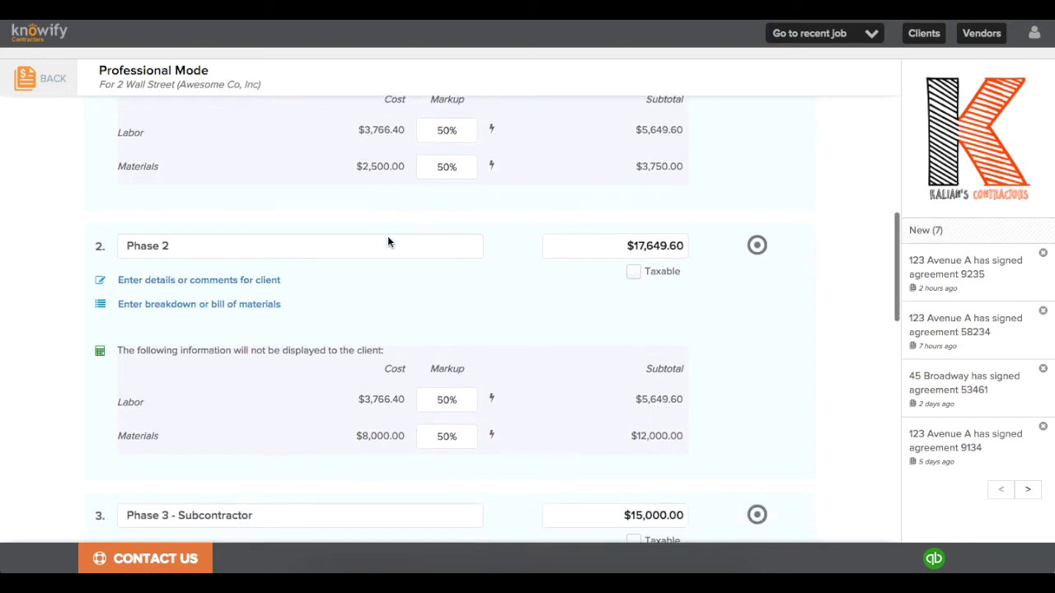
scroll(387, 236, down, 8)
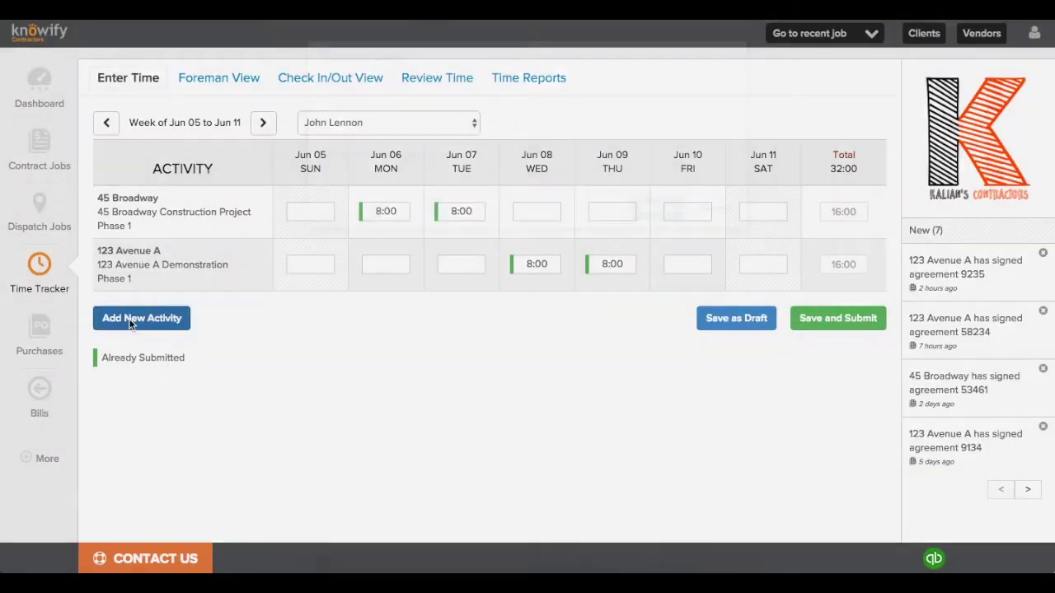
Step: Add a new timesheet activity for Professional Mode Phase 1
click(530, 105)
scroll(534, 197, down, 10)
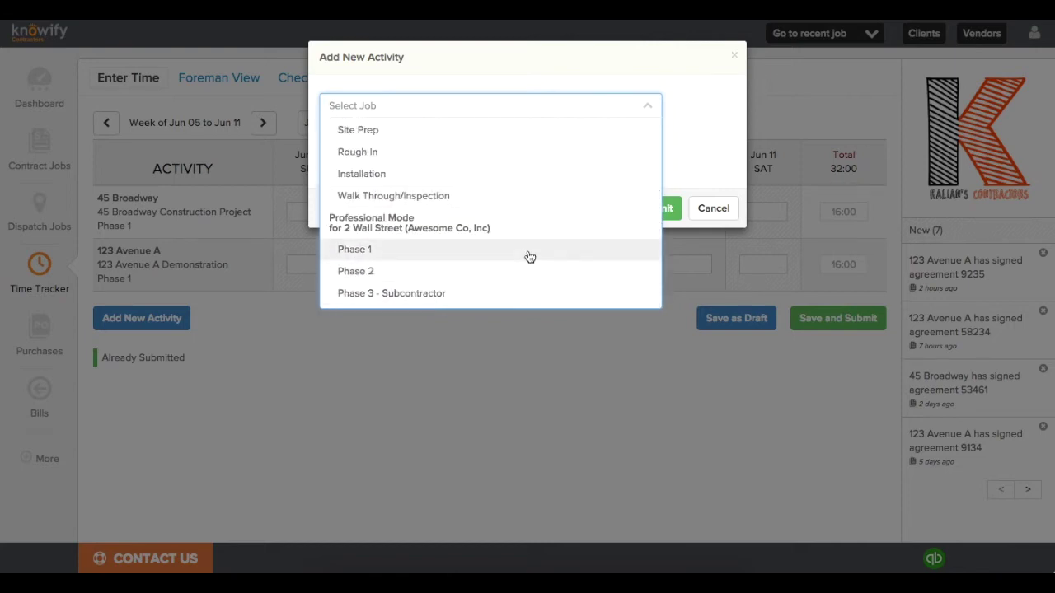
click(526, 250)
click(657, 235)
Step: Enter 8 hours on Jun 10 for Phase 1 and submit the week's timesheet
click(671, 318)
click(371, 147)
text(8)
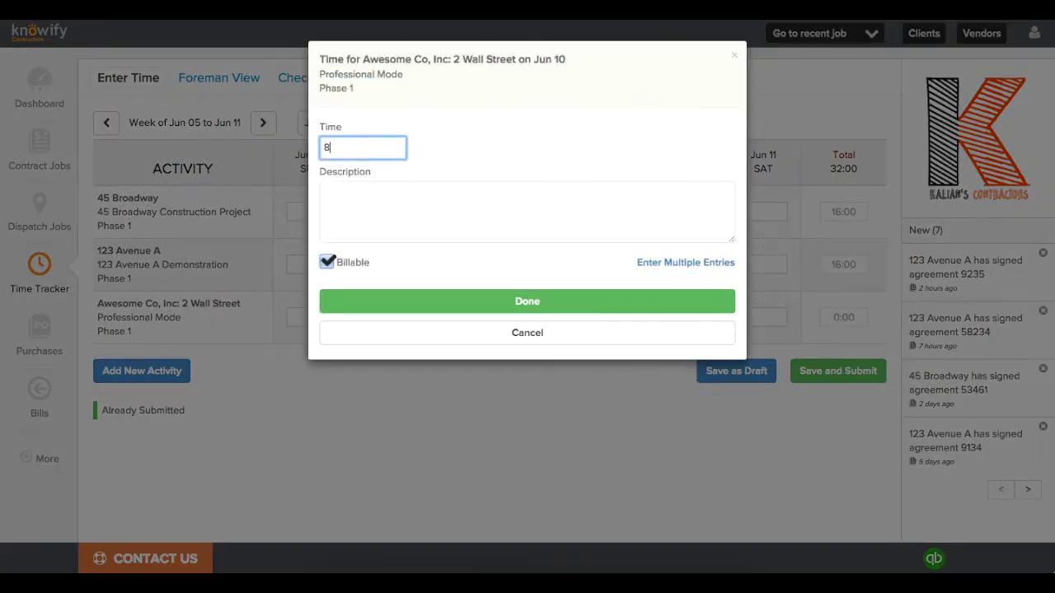
click(528, 299)
click(805, 369)
click(664, 142)
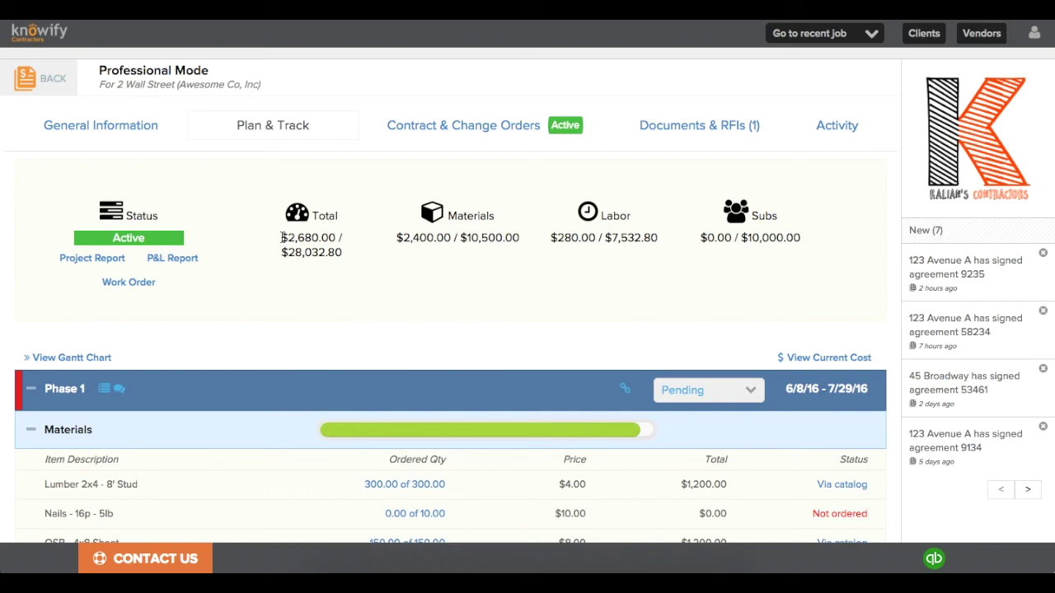
Step: Highlight the job's $2,680.00 spent and $28,032.80 total budget figures
drag(283, 237, 320, 234)
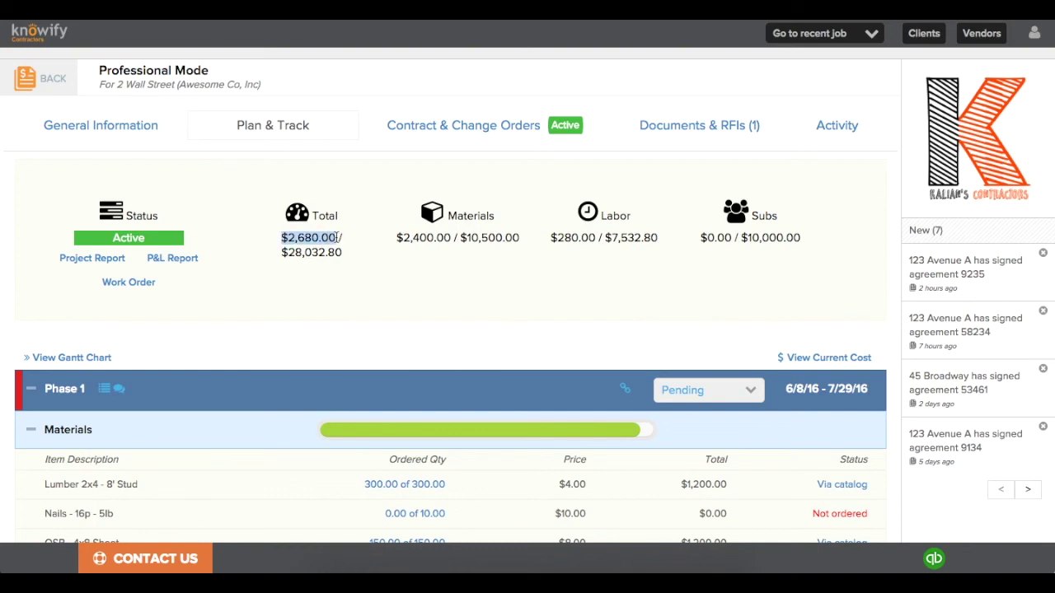
drag(281, 252, 347, 252)
click(346, 252)
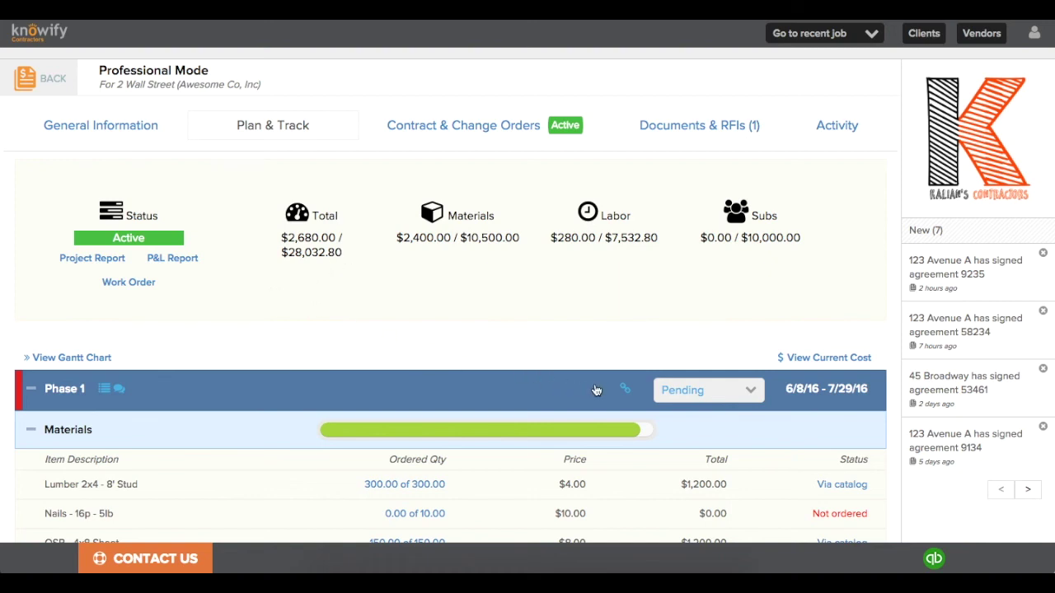
Step: Change Phase 1's status from Pending to Active and open the job's project report
click(670, 391)
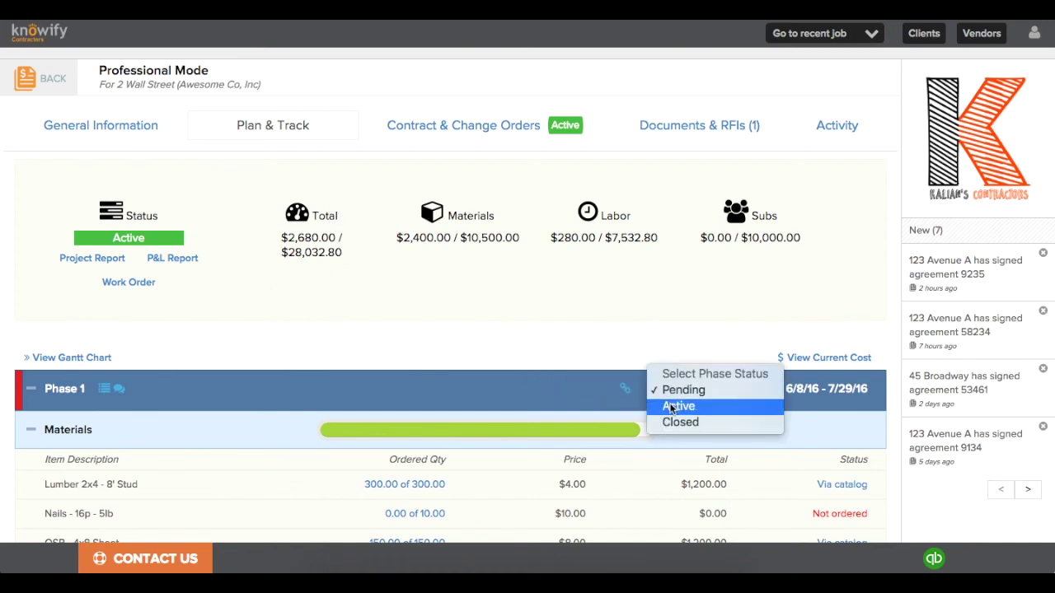
click(677, 405)
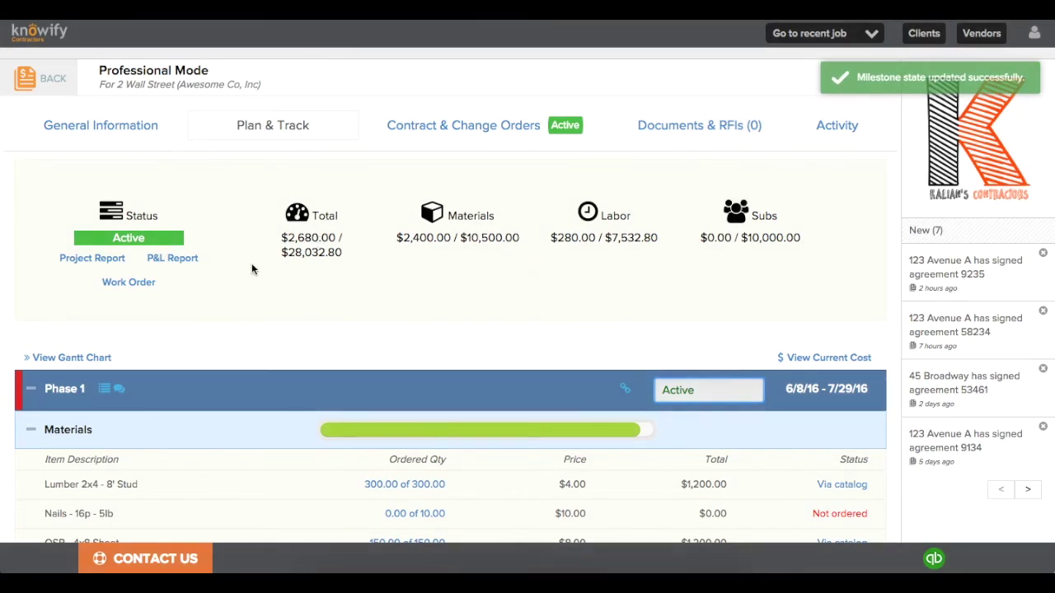
click(118, 259)
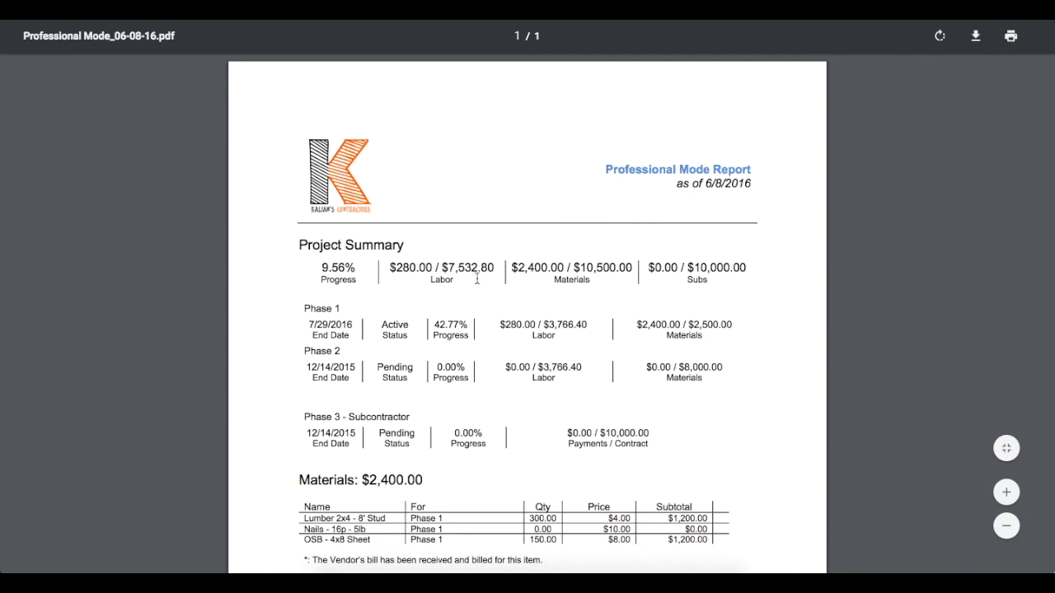
scroll(476, 279, down, 3)
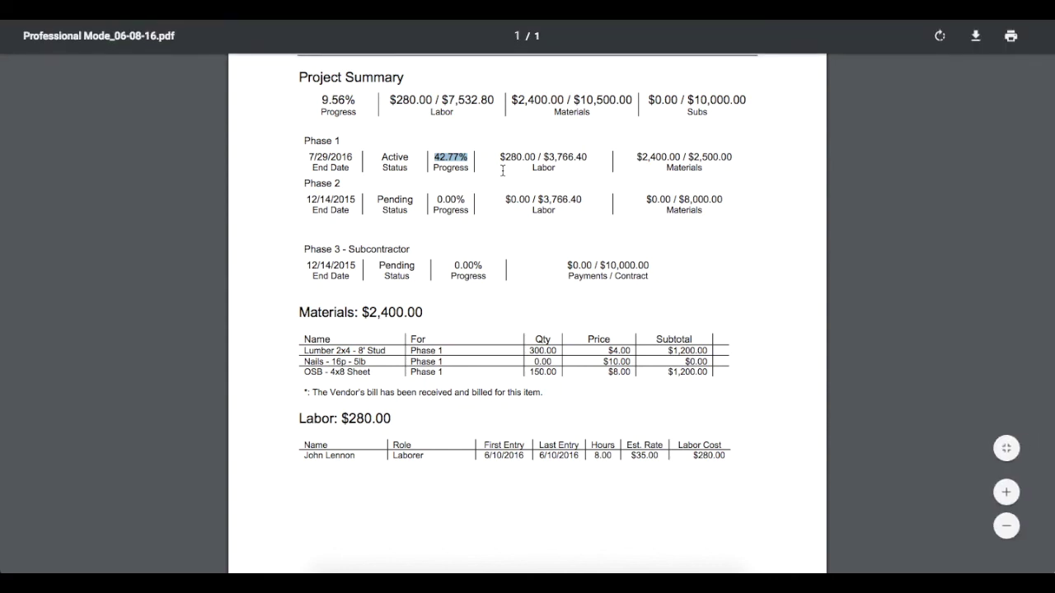
Step: Close the report PDF with Ctrl+W to return to the Professional Mode job page
key(ctrl+w)
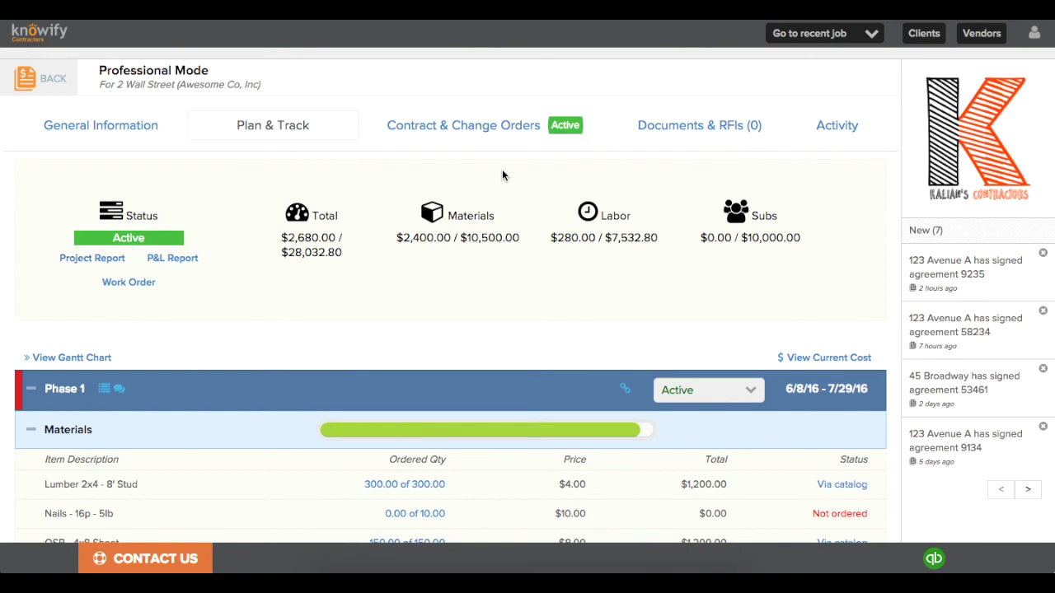